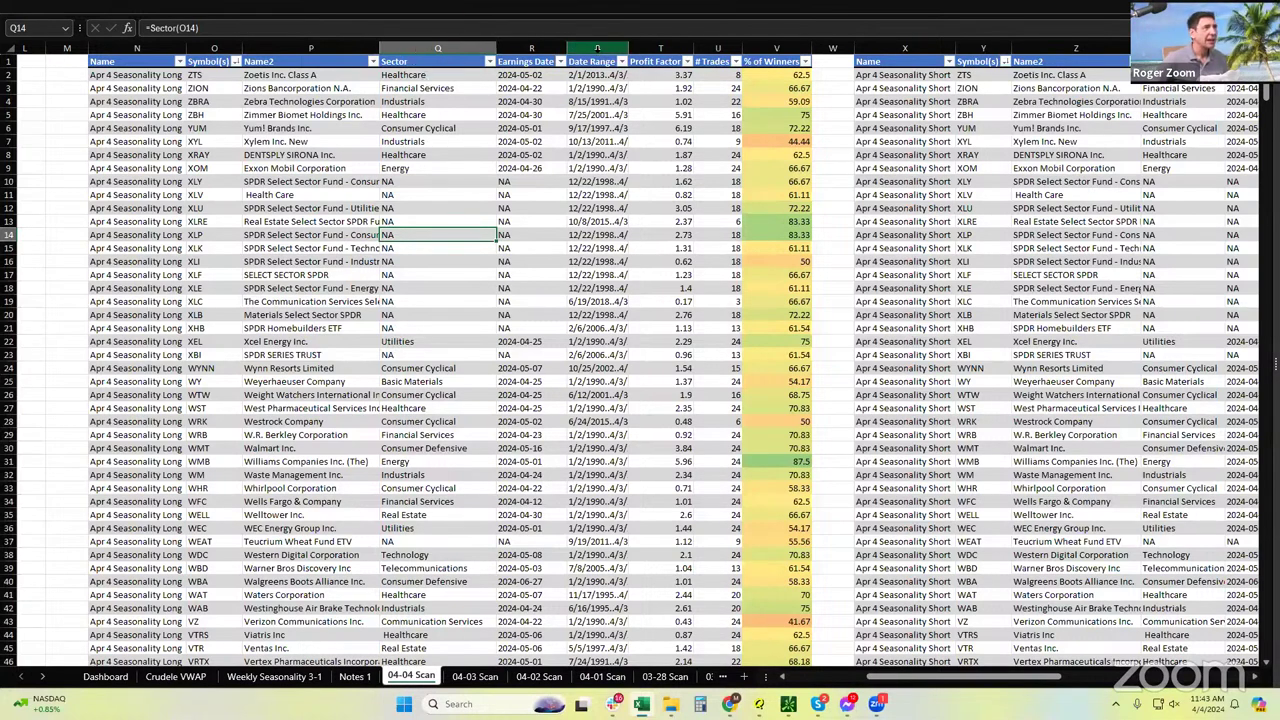
- Highlight the sector ETF rows XLY through XLB, from symbol to percent of winners, in the long table of the 04-04 Scan sheet
left_click(398, 108)
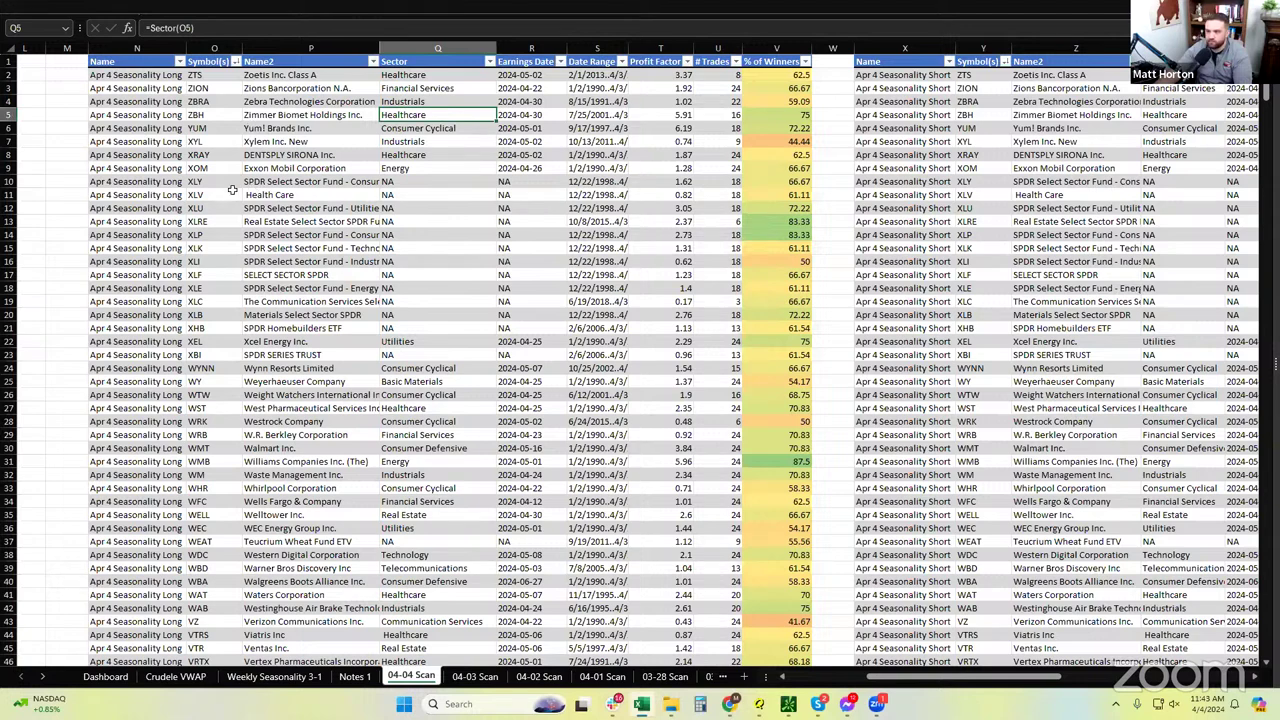
left_click_drag(199, 181, 195, 314)
left_click_drag(291, 314, 768, 314)
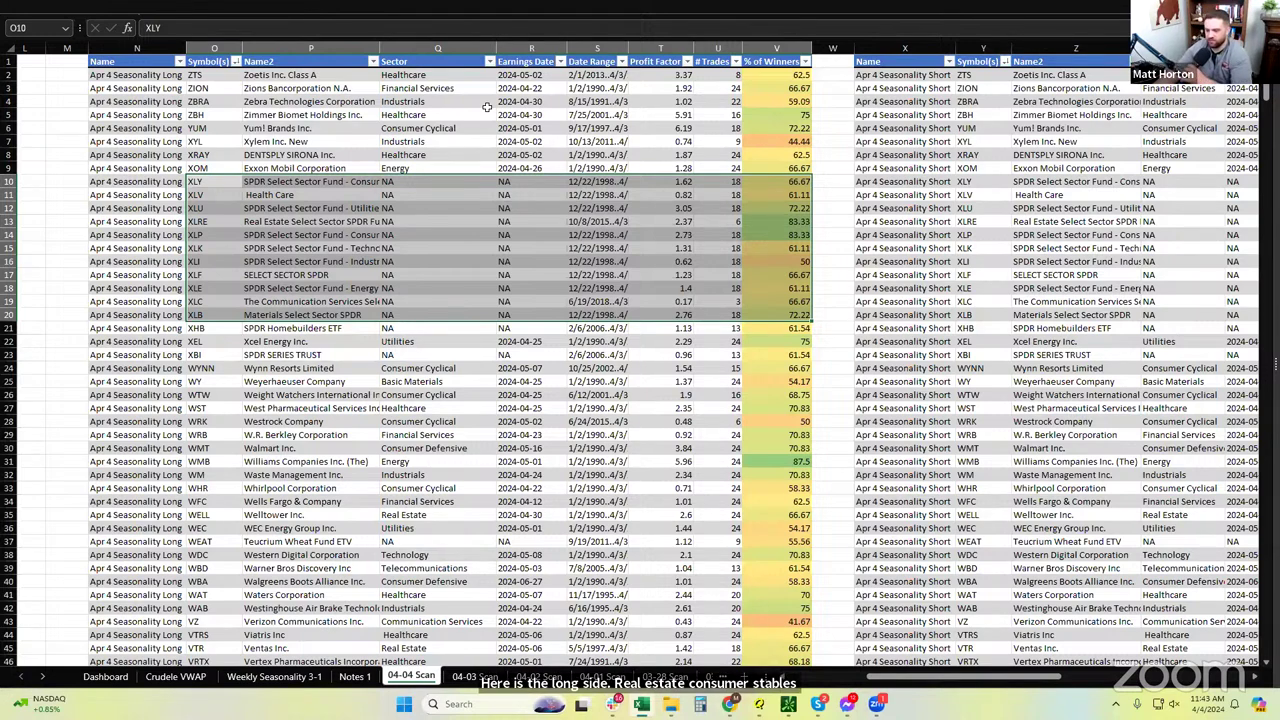
- Check the utilities, real estate, consumer staples and materials sector ETF rows in the long table of the 04-03 Scan sheet
left_click(475, 676)
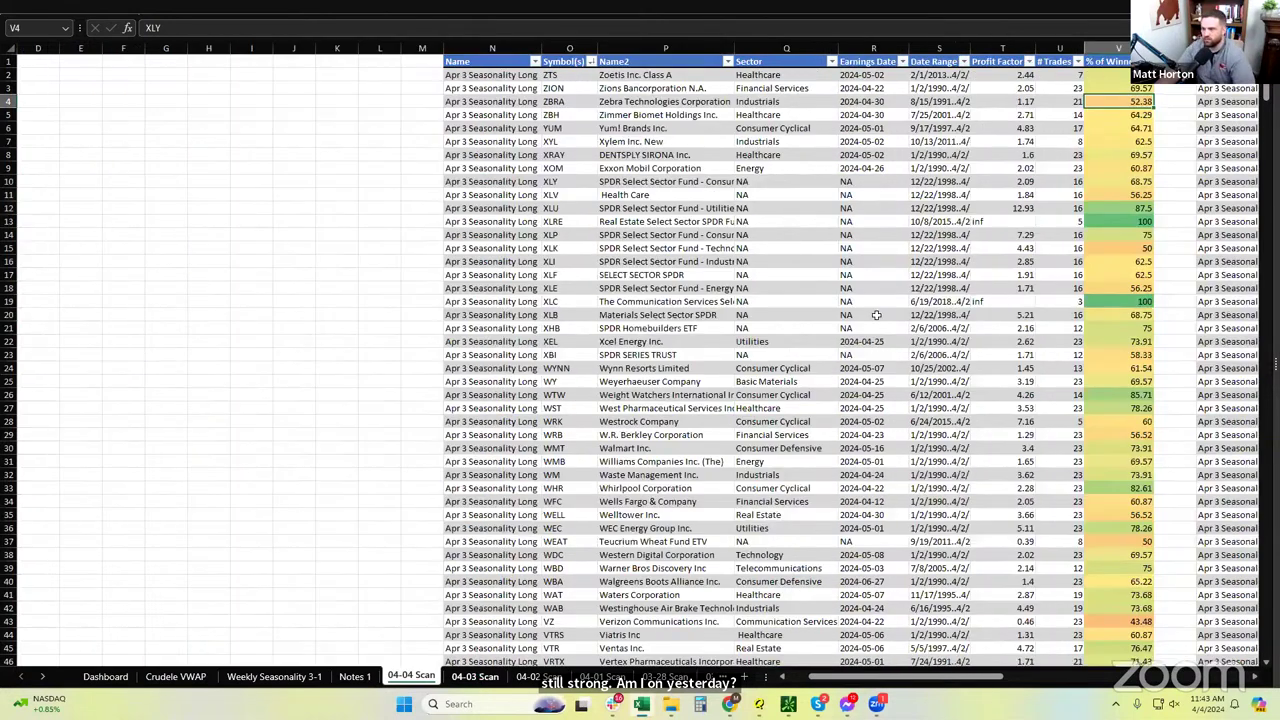
left_click(790, 209)
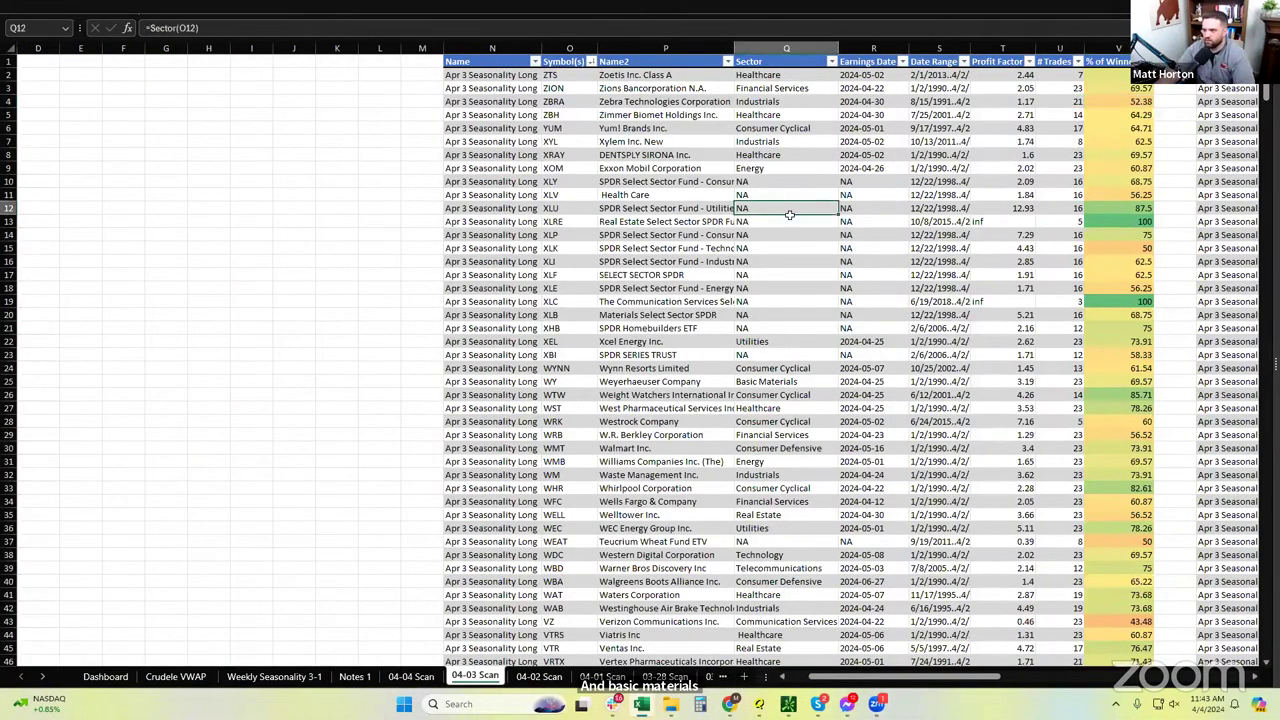
left_click(787, 222)
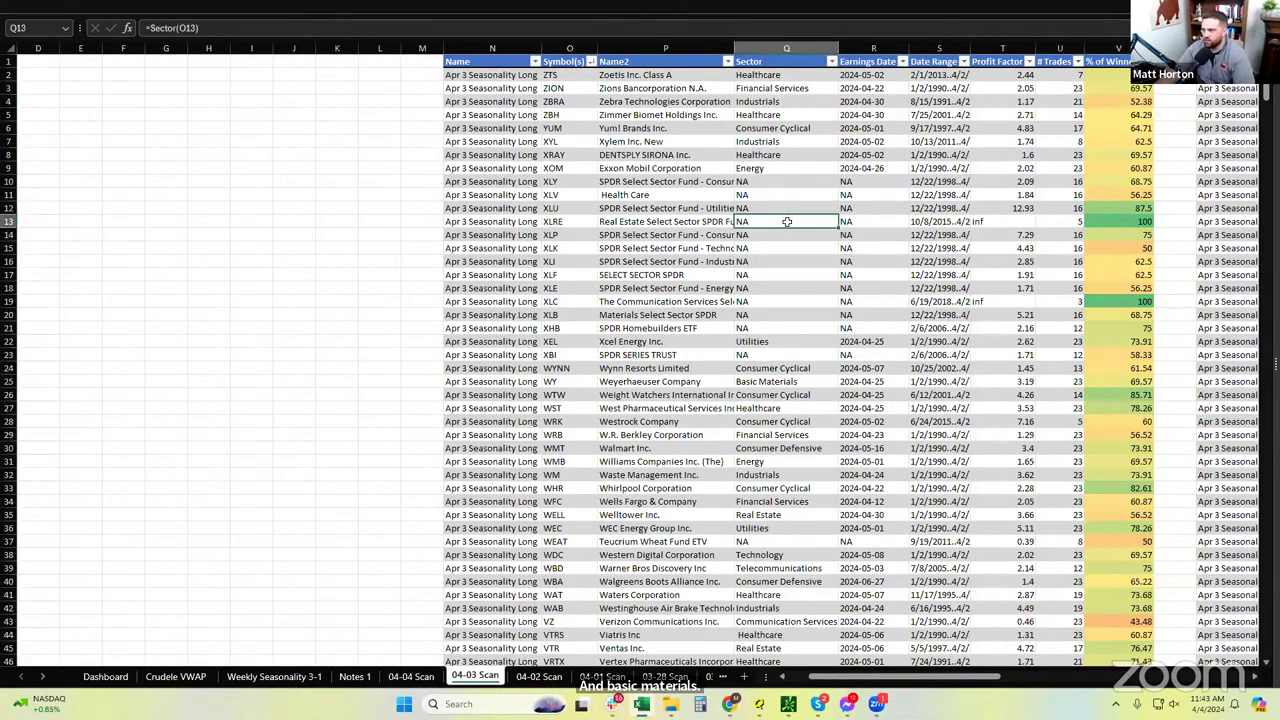
left_click(784, 234)
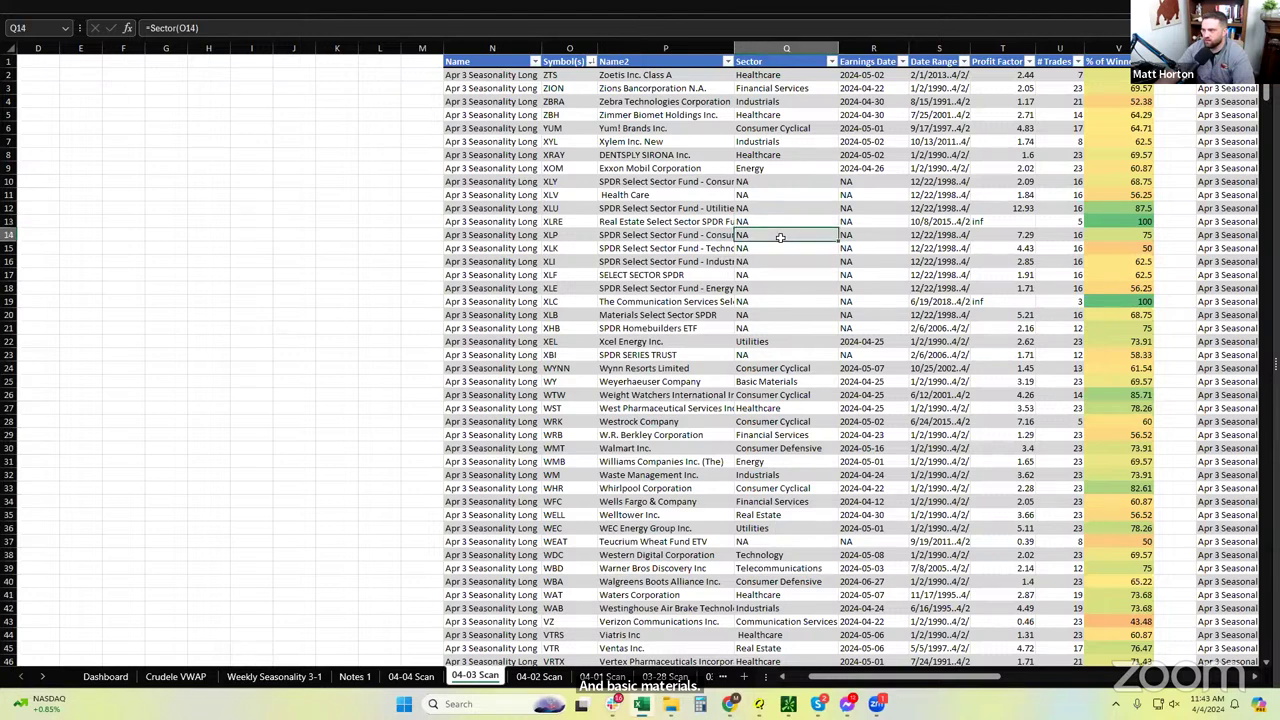
left_click(792, 312)
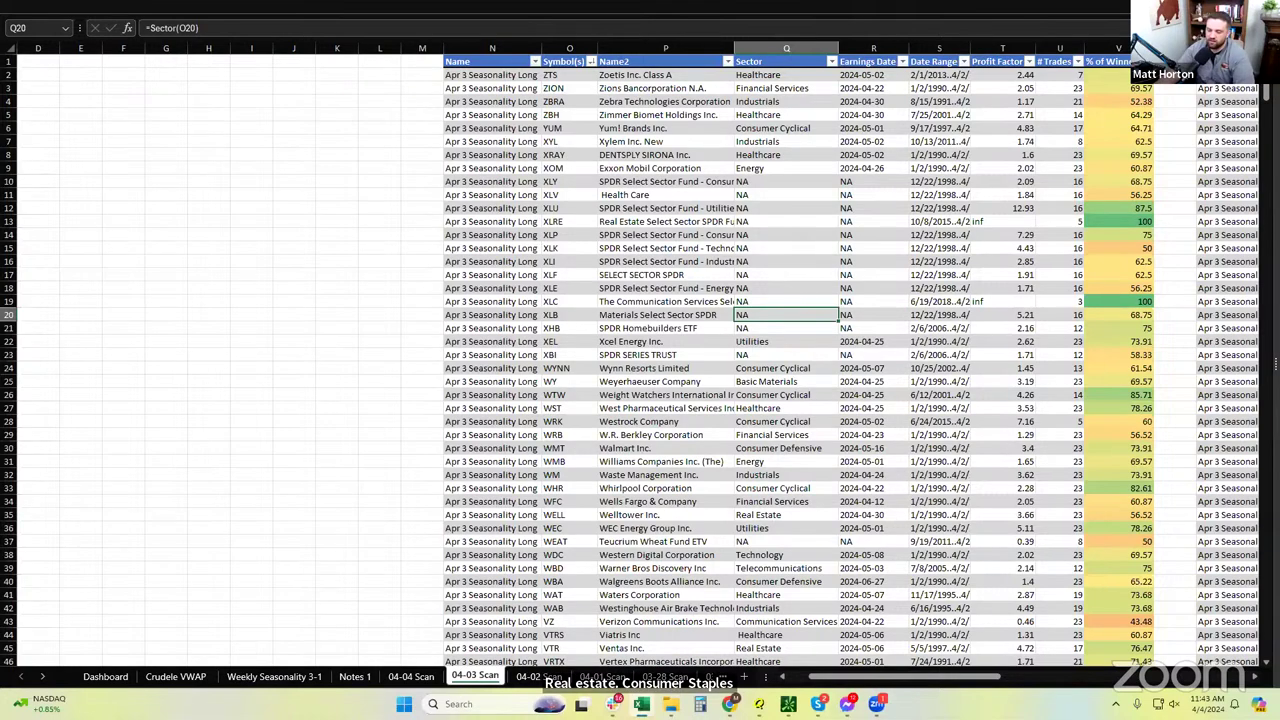
- Return to the 04-04 Scan sheet and highlight the sector ETF rows in its long and short tables for comparison
left_click(410, 677)
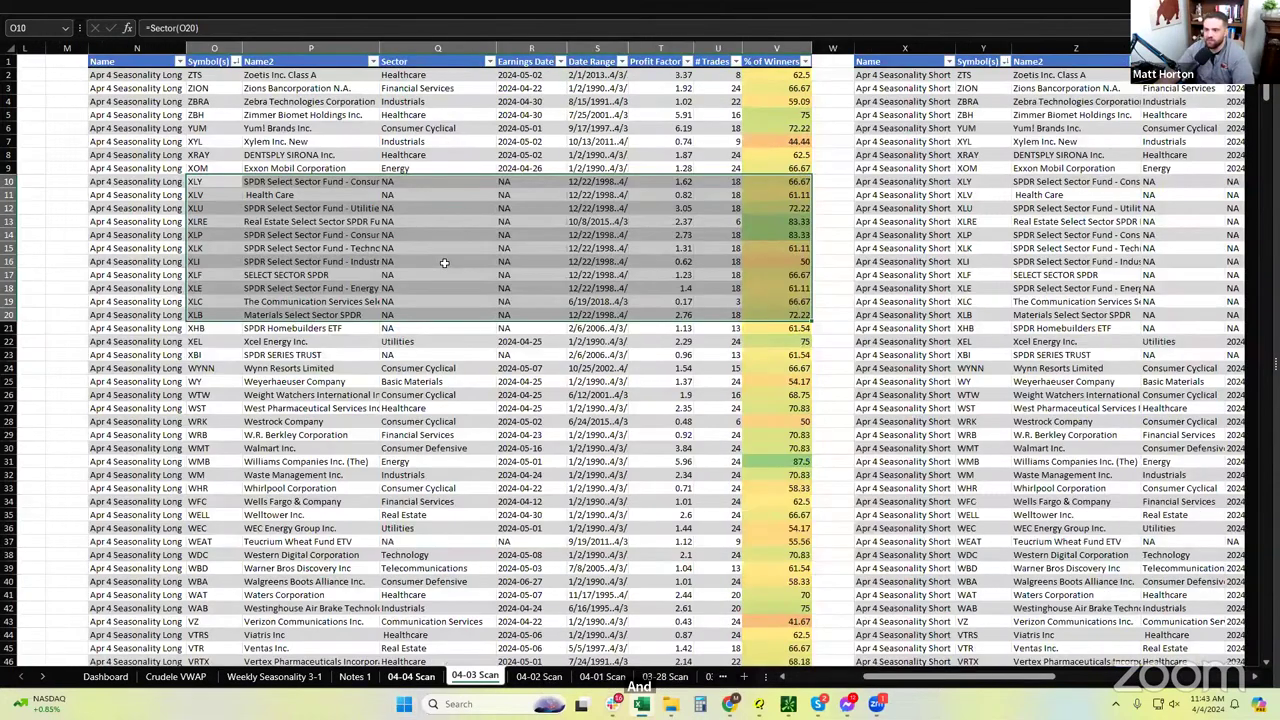
left_click_drag(790, 195, 107, 316)
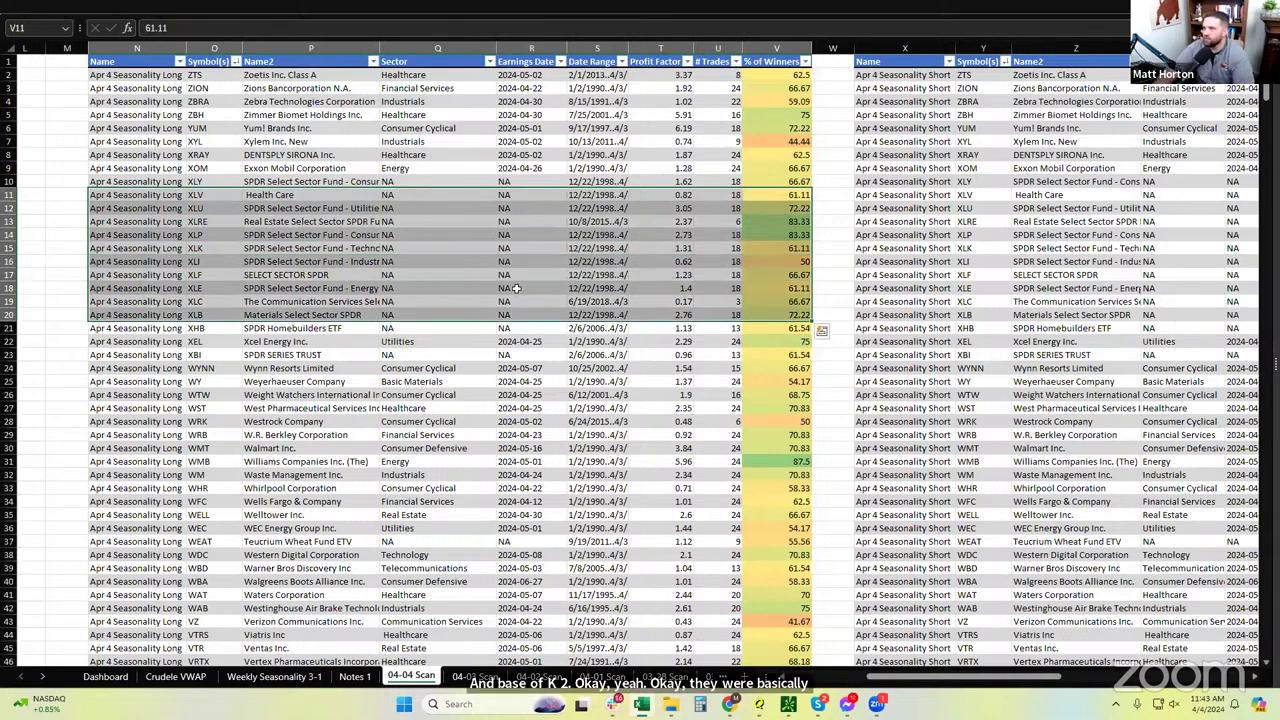
left_click_drag(926, 234, 1250, 235)
left_click(1170, 248)
key("Left")
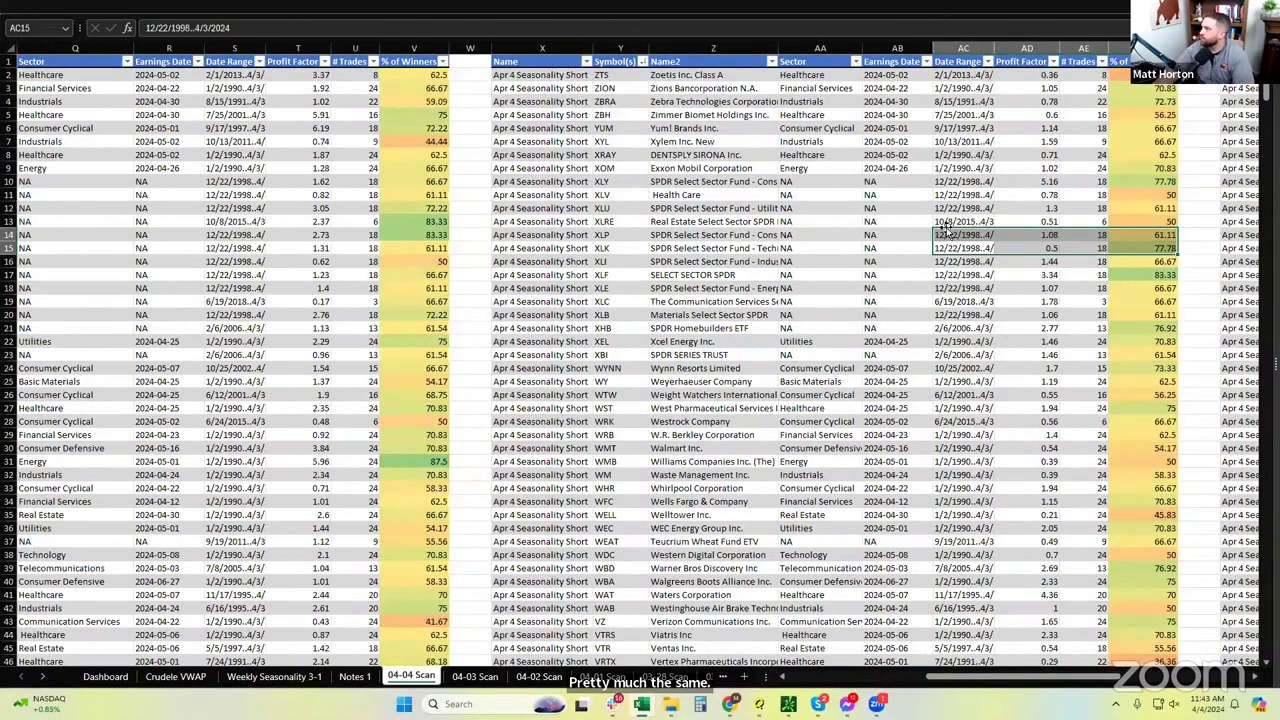
left_click_drag(621, 181, 1110, 310)
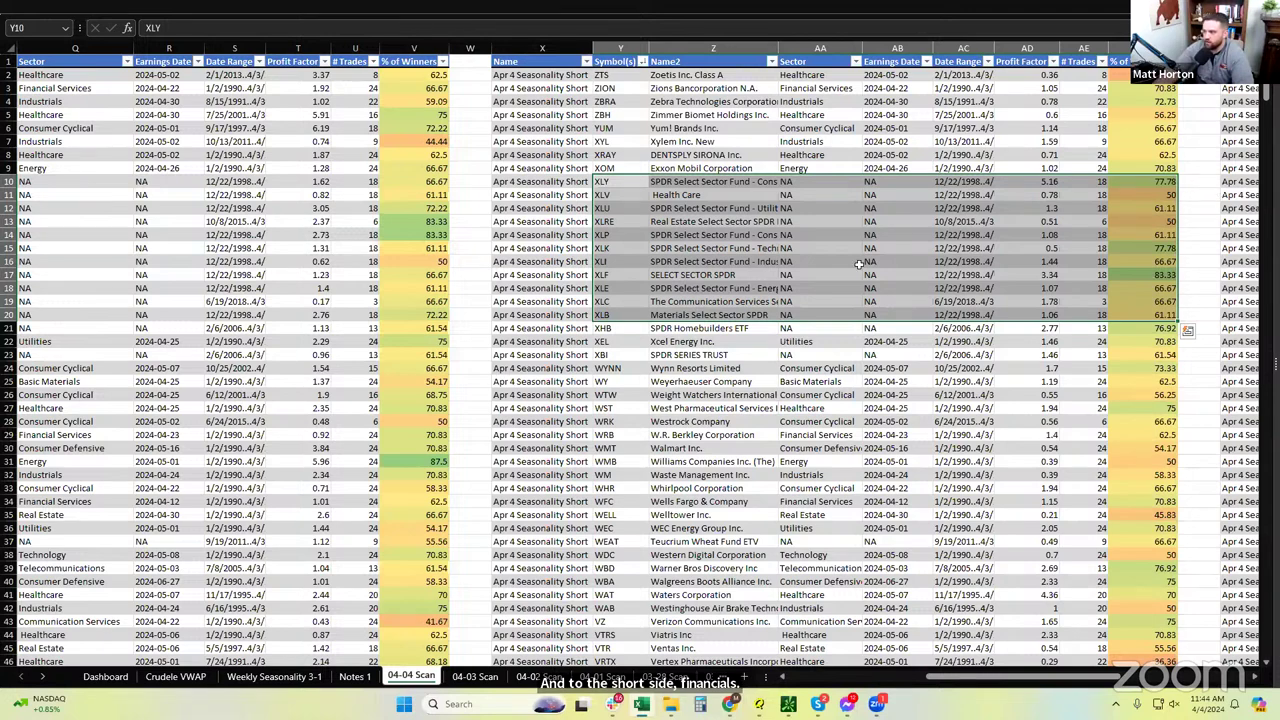
left_click_drag(1088, 270, 1048, 262)
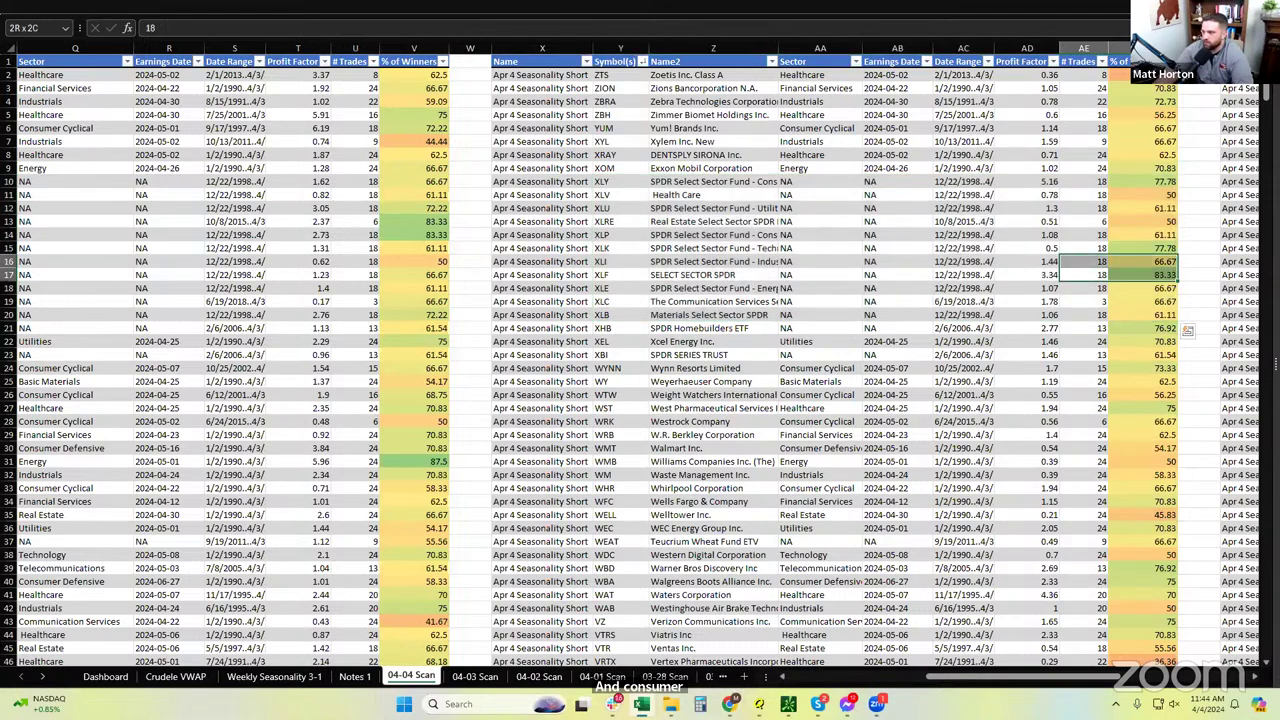
- Highlight the sector ETF rows XLY through XLB in the 10 Day Hold table
scroll(1048, 262, "right", 5)
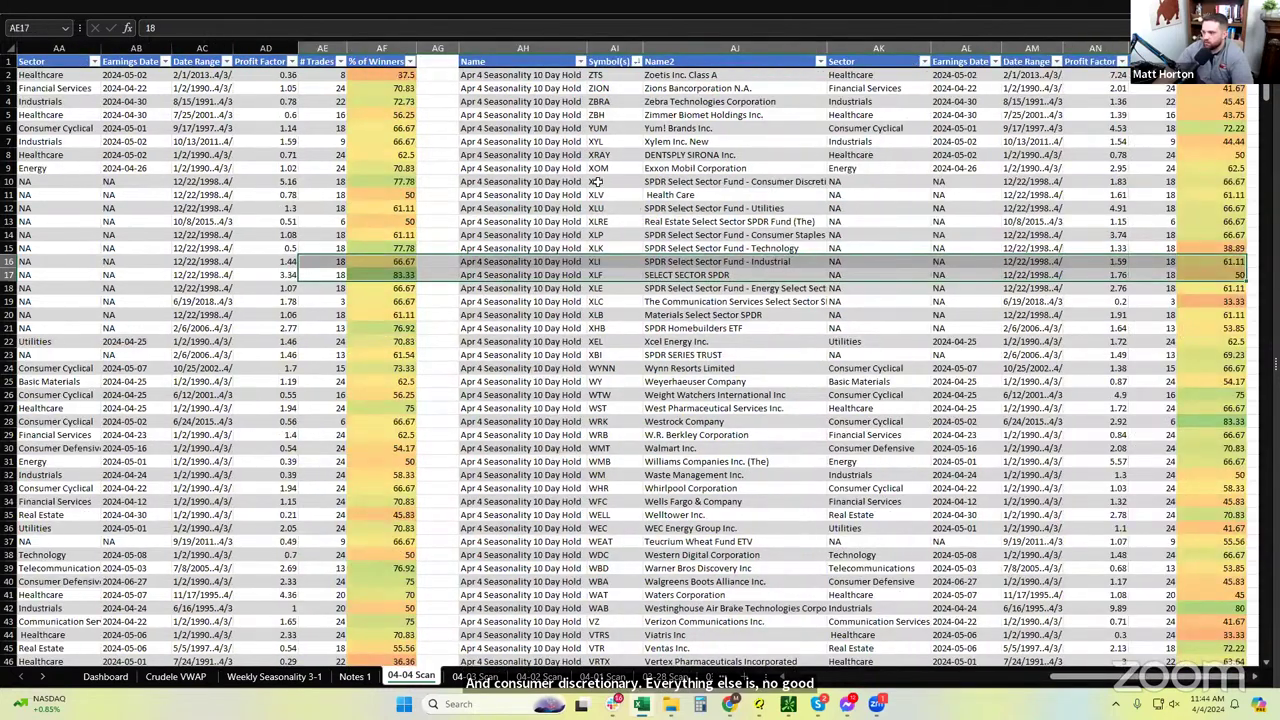
left_click_drag(598, 182, 1223, 317)
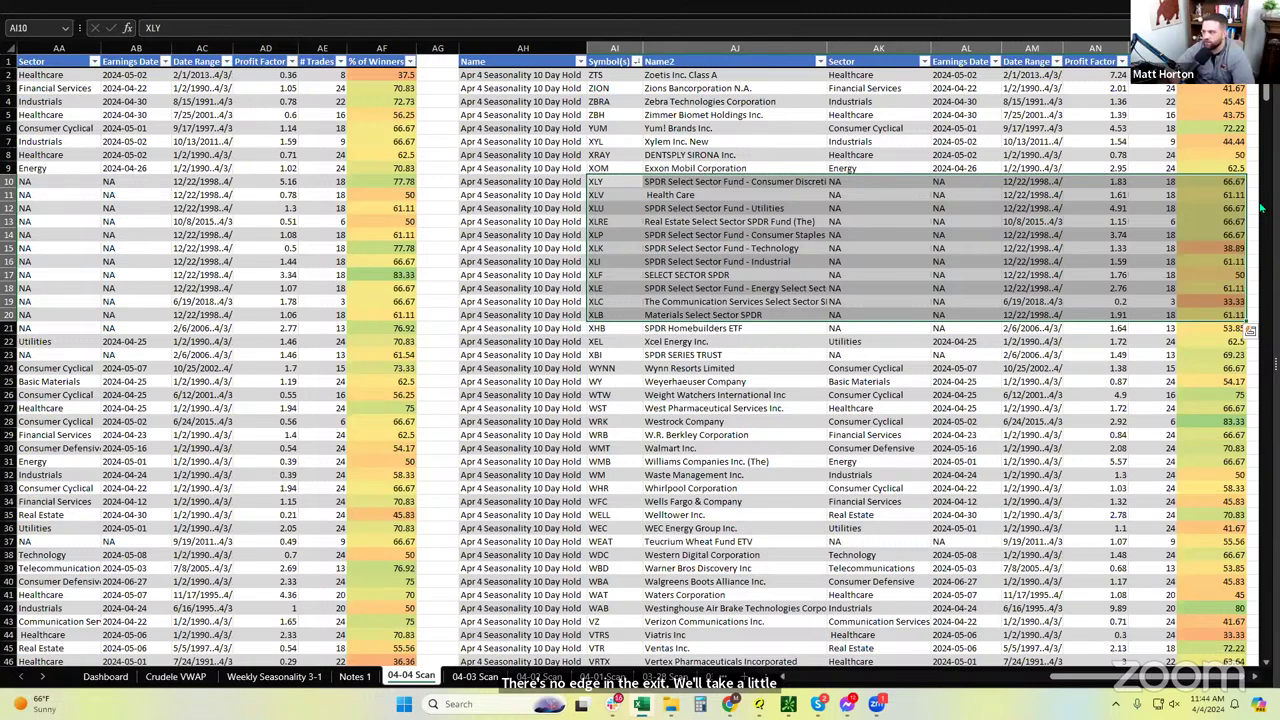
left_click(916, 181)
- Sort the Apr 4 Seasonality Long table by % of Winners from largest to smallest
left_click_drag(1160, 678, 910, 693)
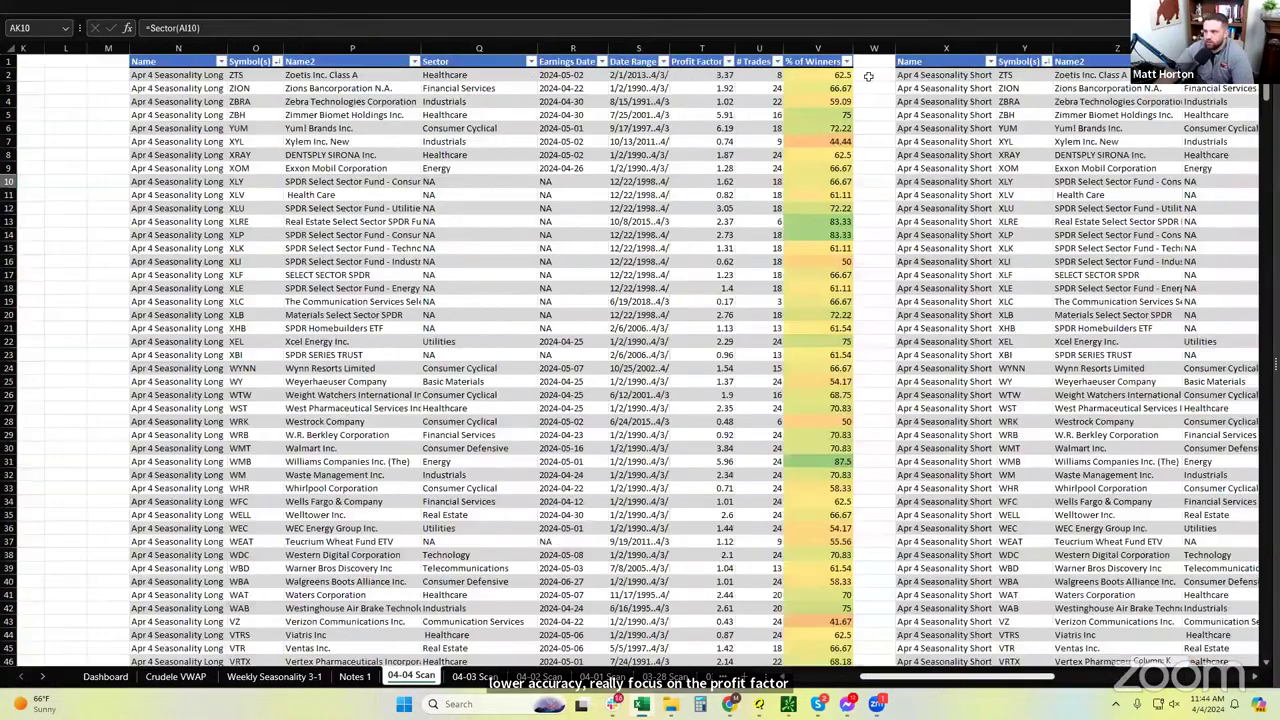
left_click(847, 61)
left_click(813, 95)
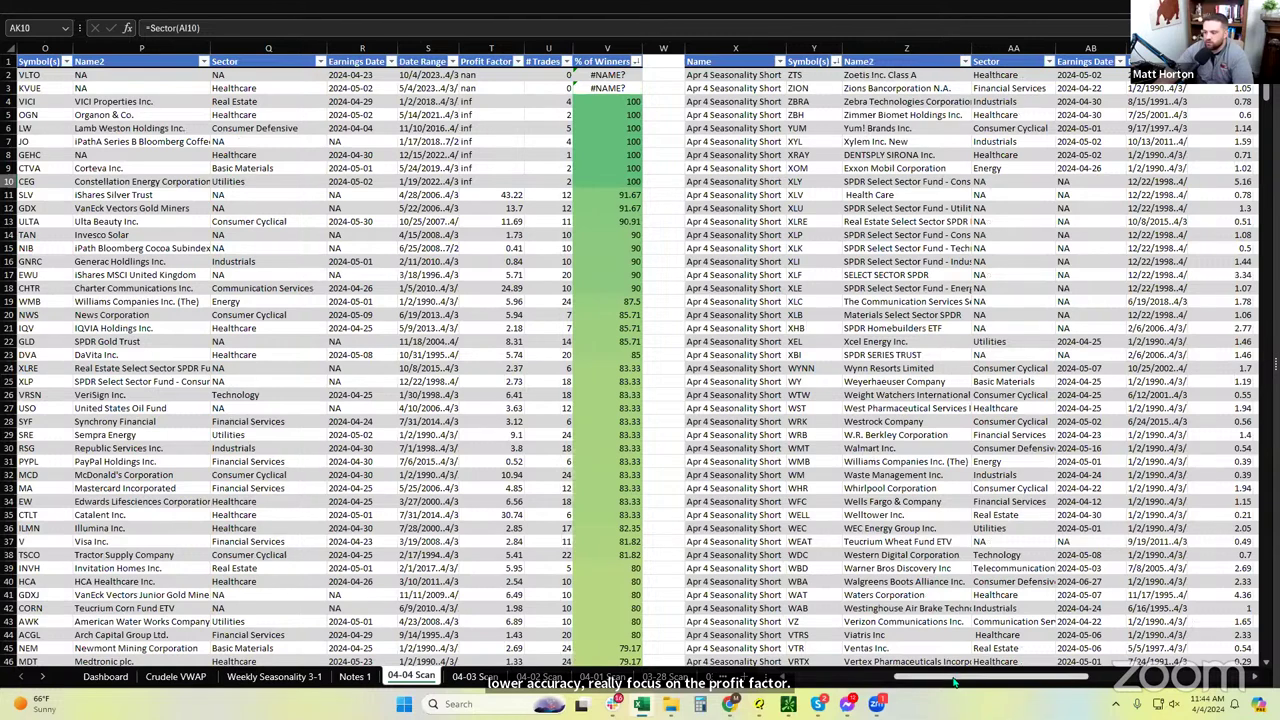
left_click_drag(928, 692, 880, 693)
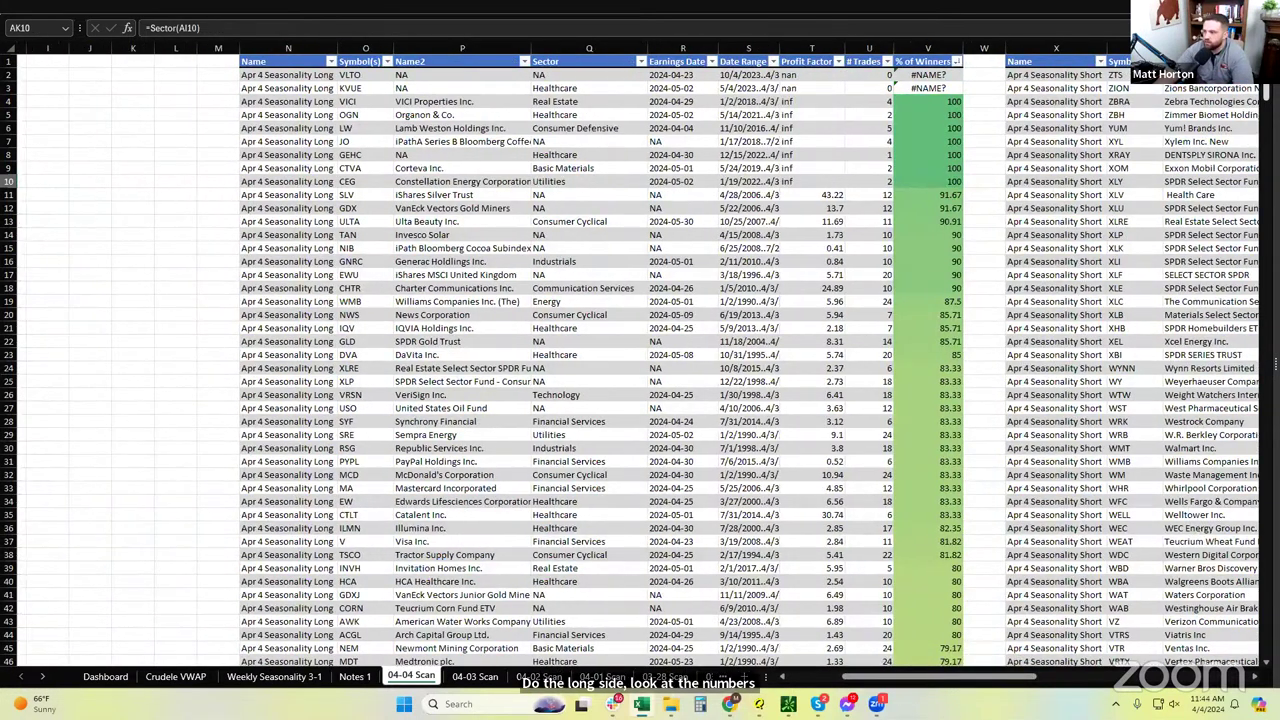
- Examine the sorted long table down to the last row with 70 percent winners, and return to its first rows
scroll(1003, 260, "down", 20)
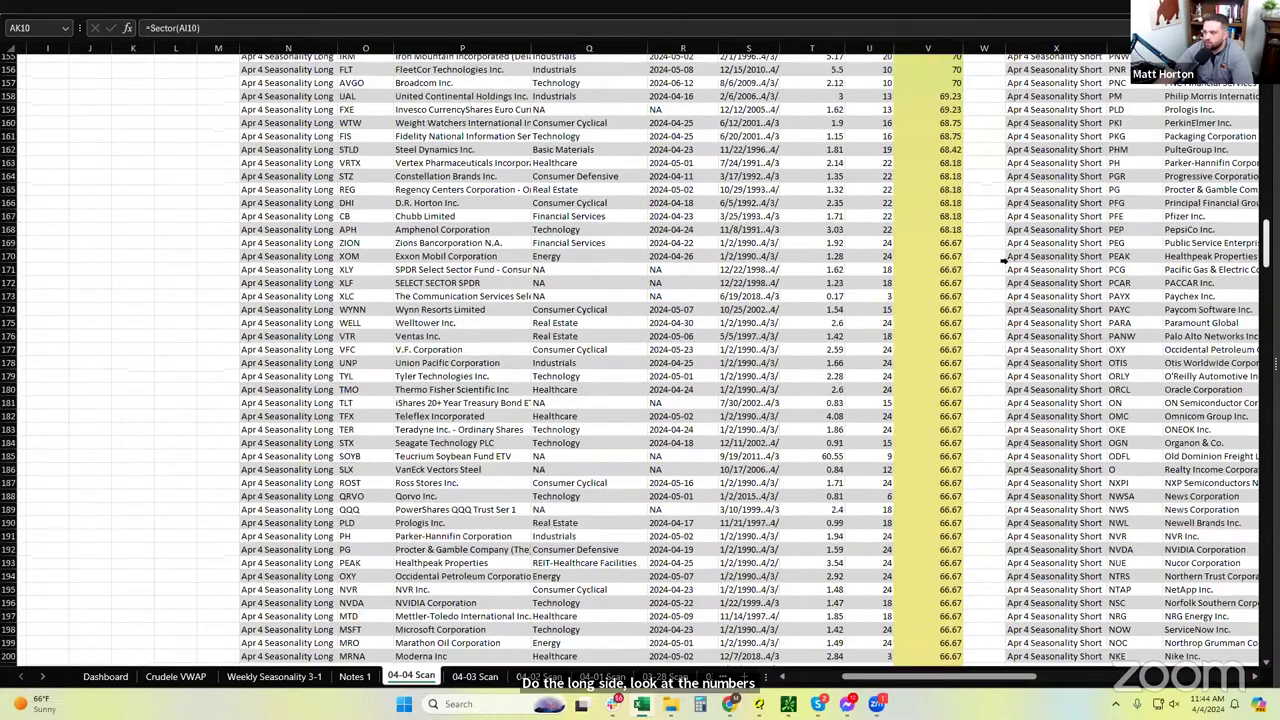
scroll(1003, 260, "up", 4)
left_click(955, 264)
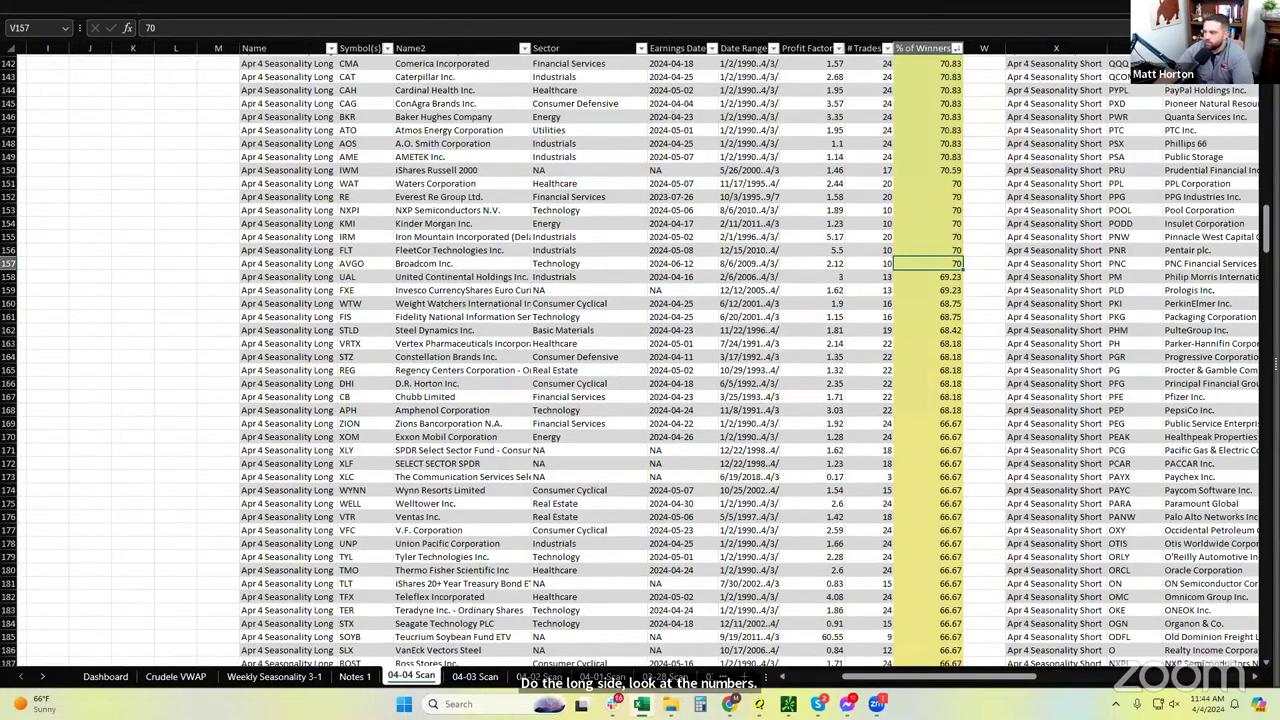
left_click_drag(1266, 228, 1266, 92)
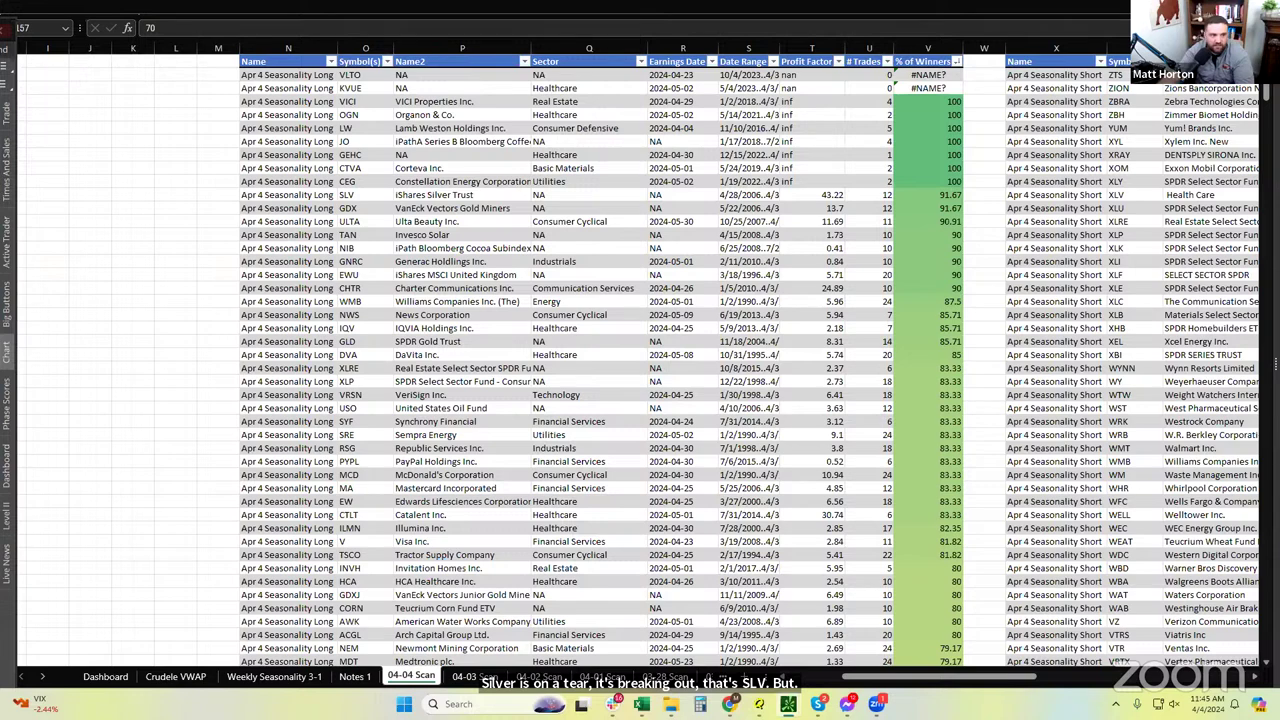
- Bring the thinkorswim window over the spreadsheet to view the SLV daily chart
left_click_drag(0, 28, 434, 56)
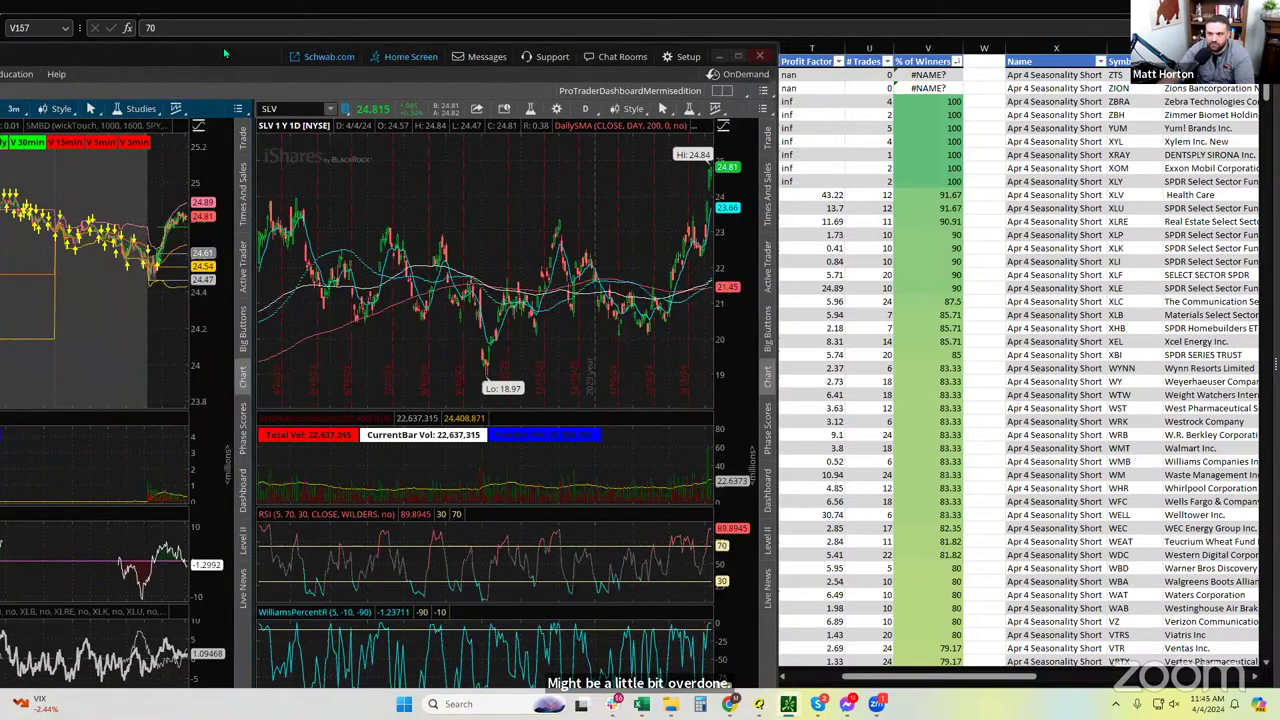
left_click_drag(124, 74, 75, 84)
key("alt+Tab")
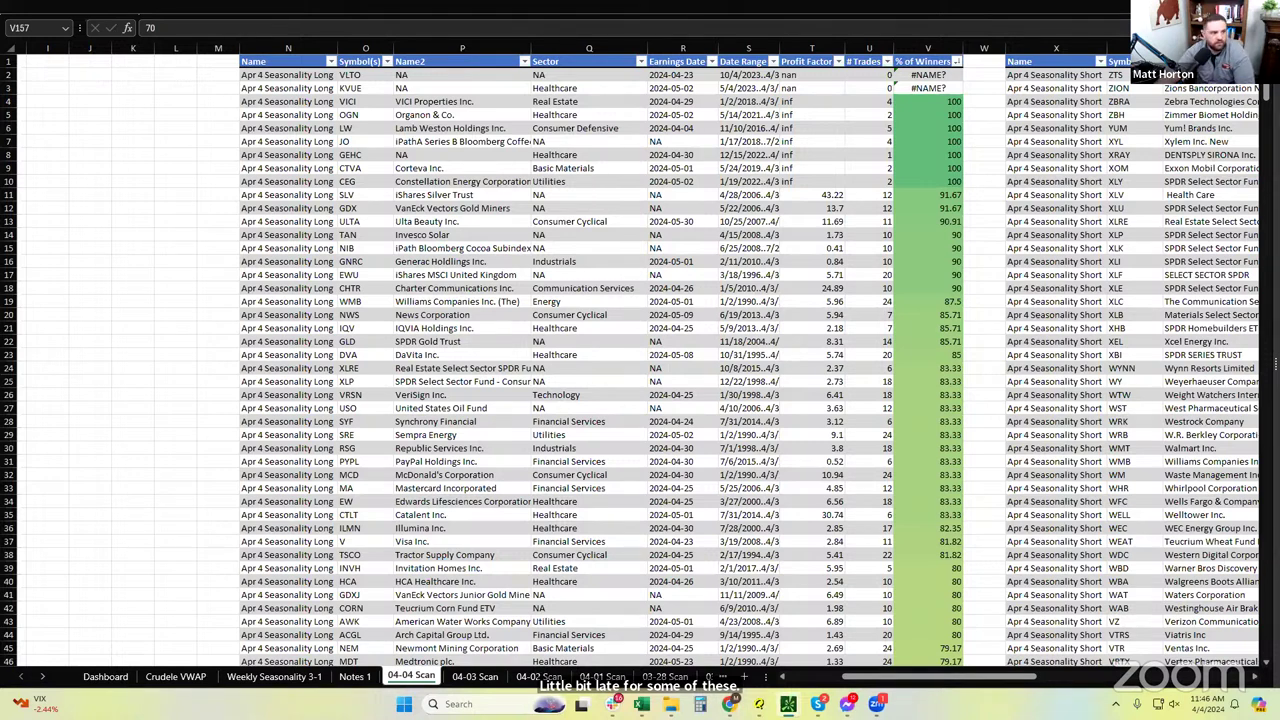
- Bring the thinkorswim window back over the sheet and inspect the NWS daily chart, both its recent candles and the full year
left_click_drag(0, 47, 340, 47)
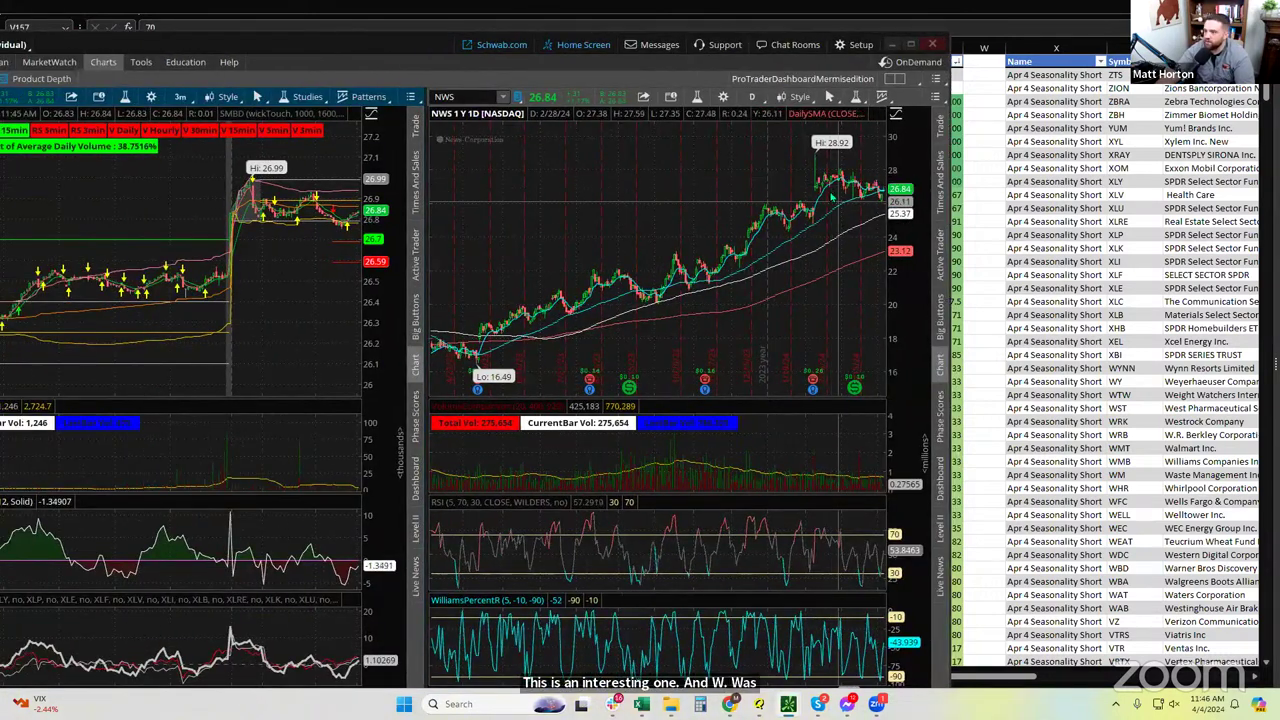
left_click_drag(1069, 192, 1060, 192)
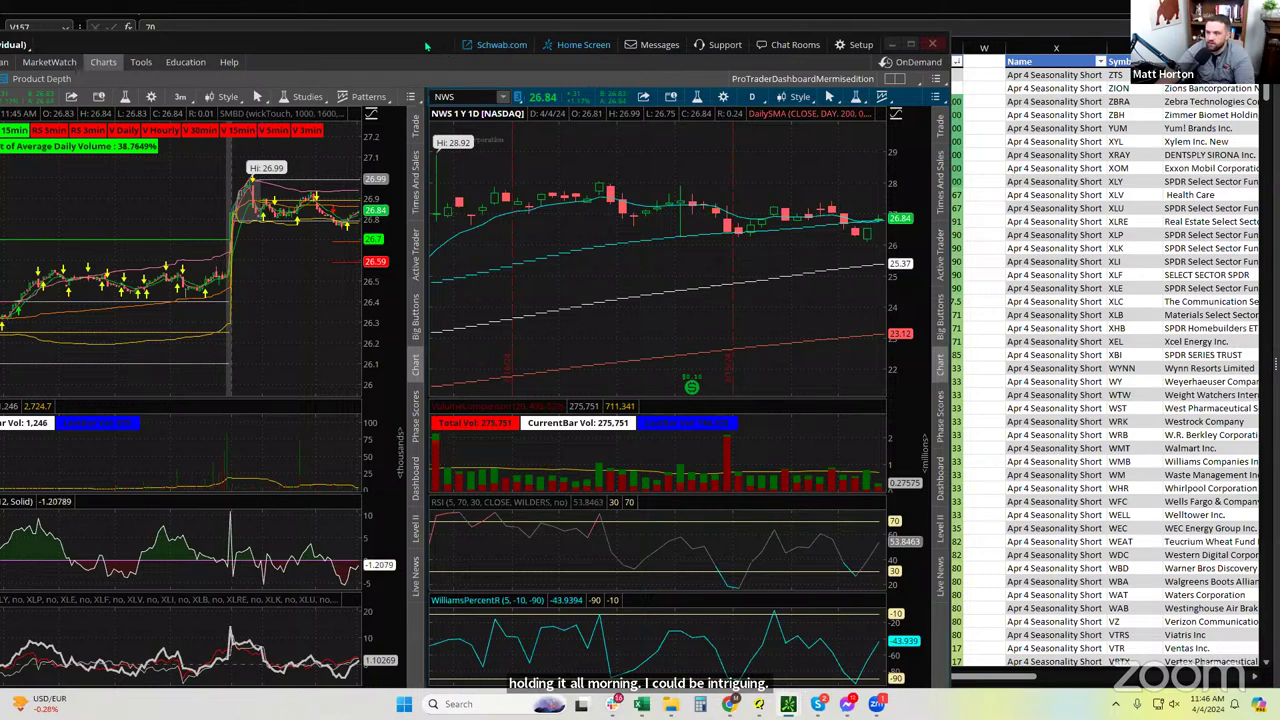
left_click_drag(425, 44, 429, 29)
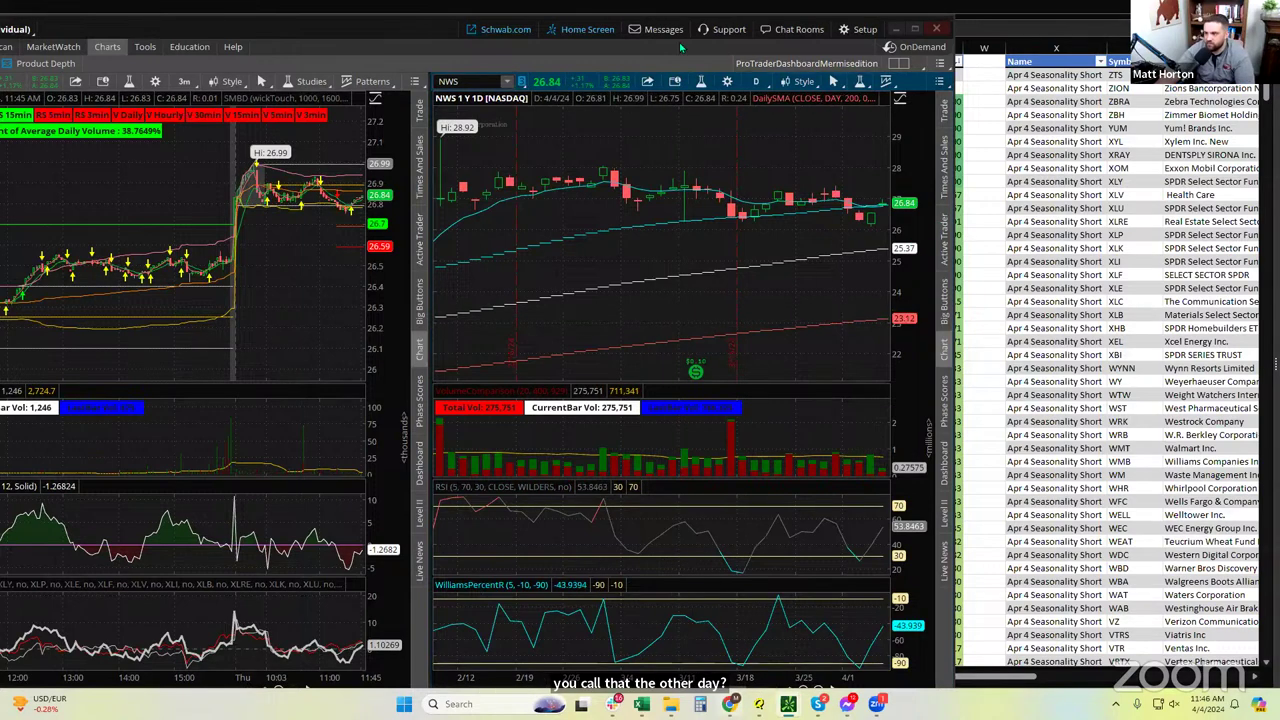
left_click_drag(403, 25, 395, 13)
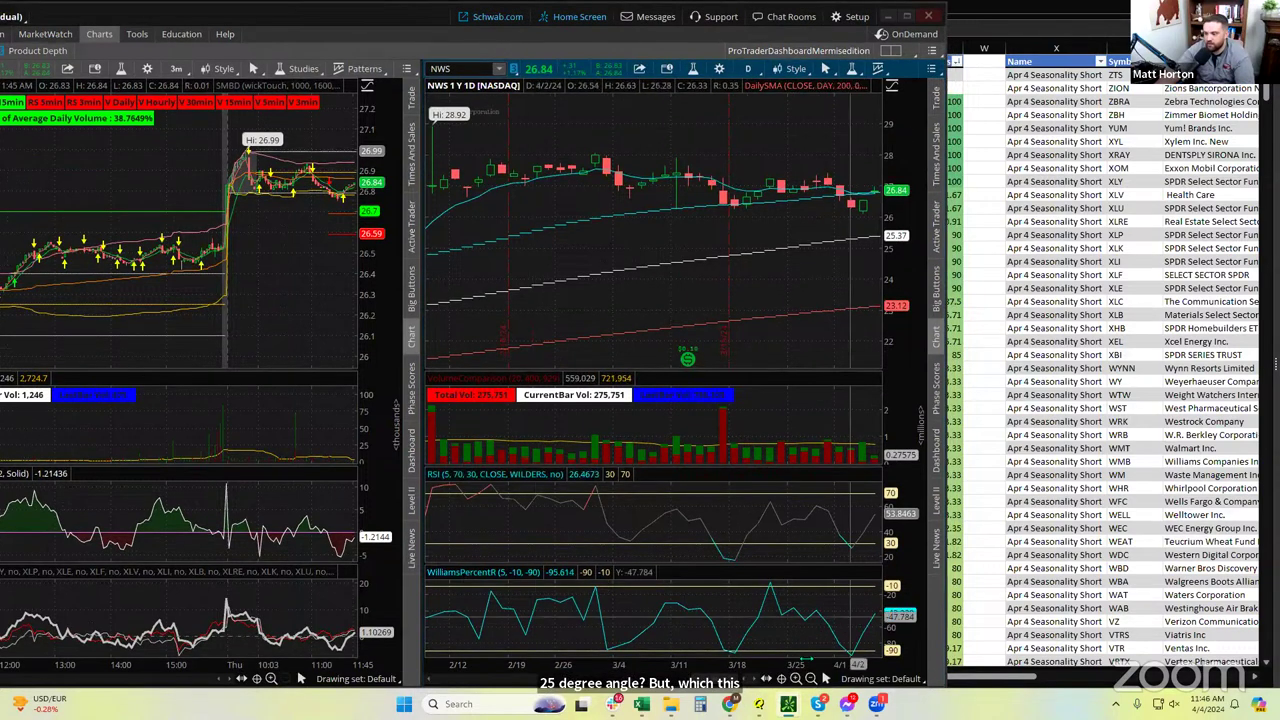
left_click(812, 680)
left_click(815, 682)
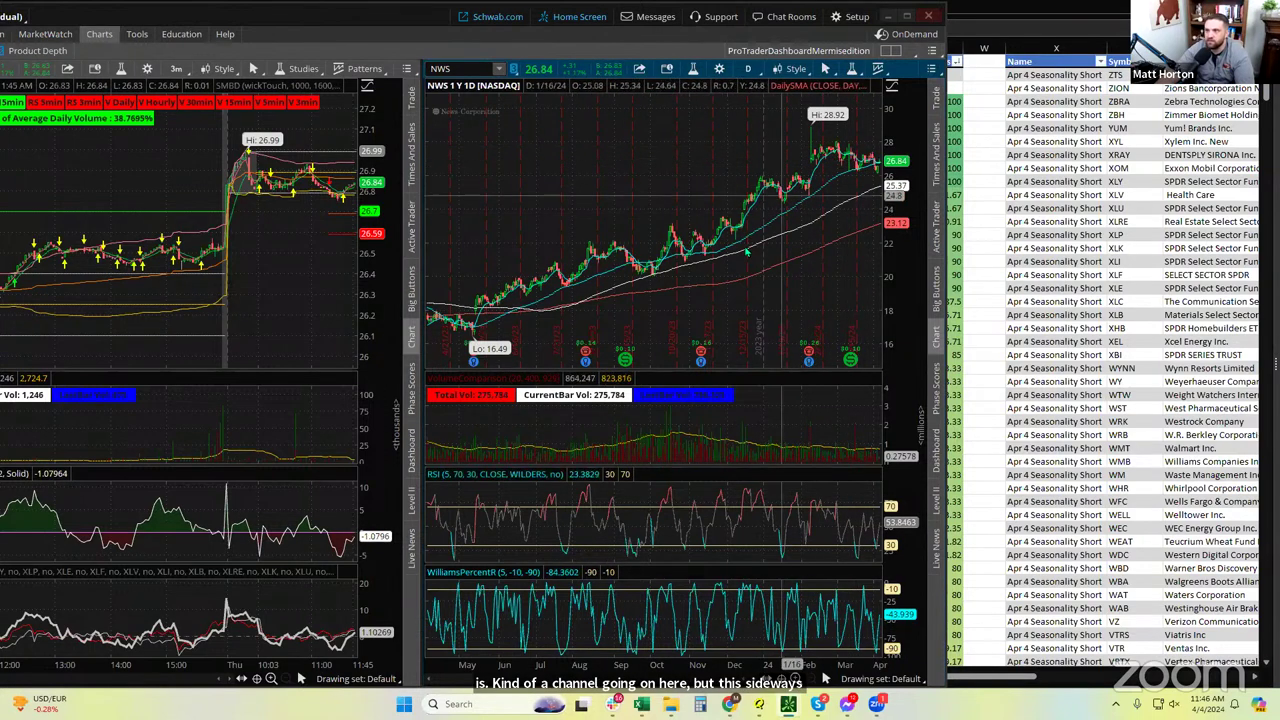
- Load SPY in the one-year daily chart for comparison with NWS
left_click(464, 69)
type("S")
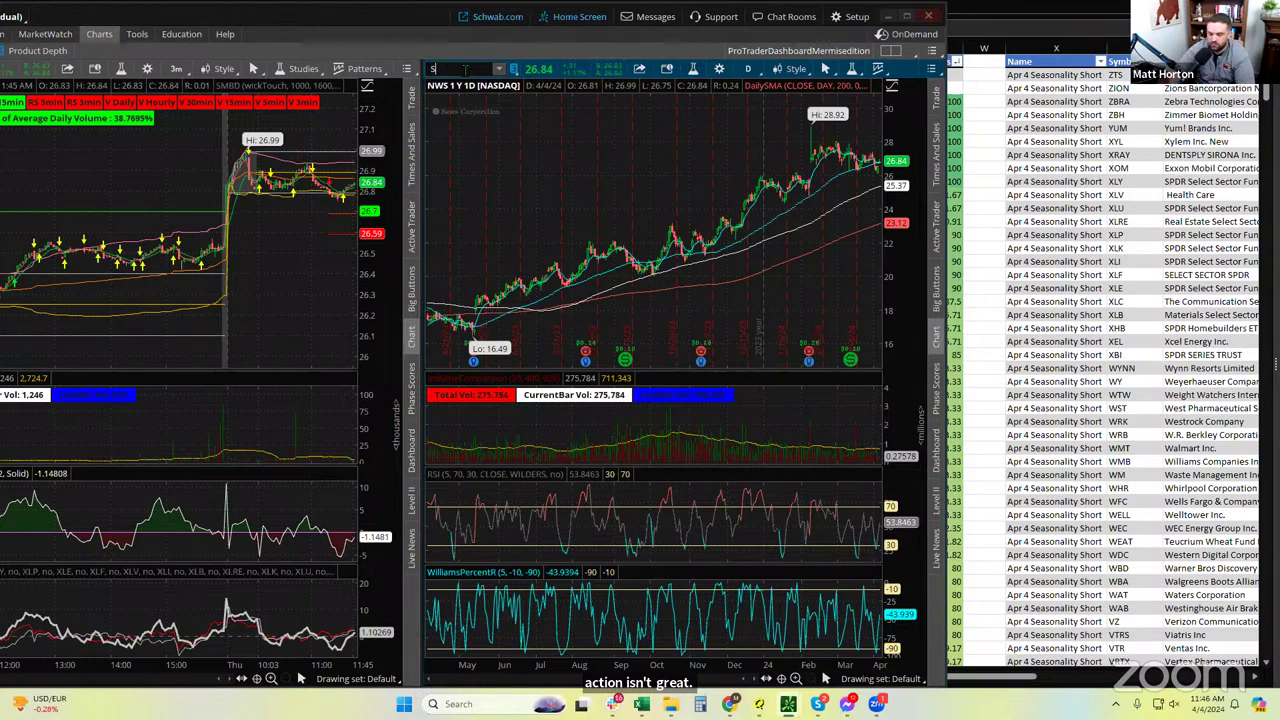
type("PY")
key("Return")
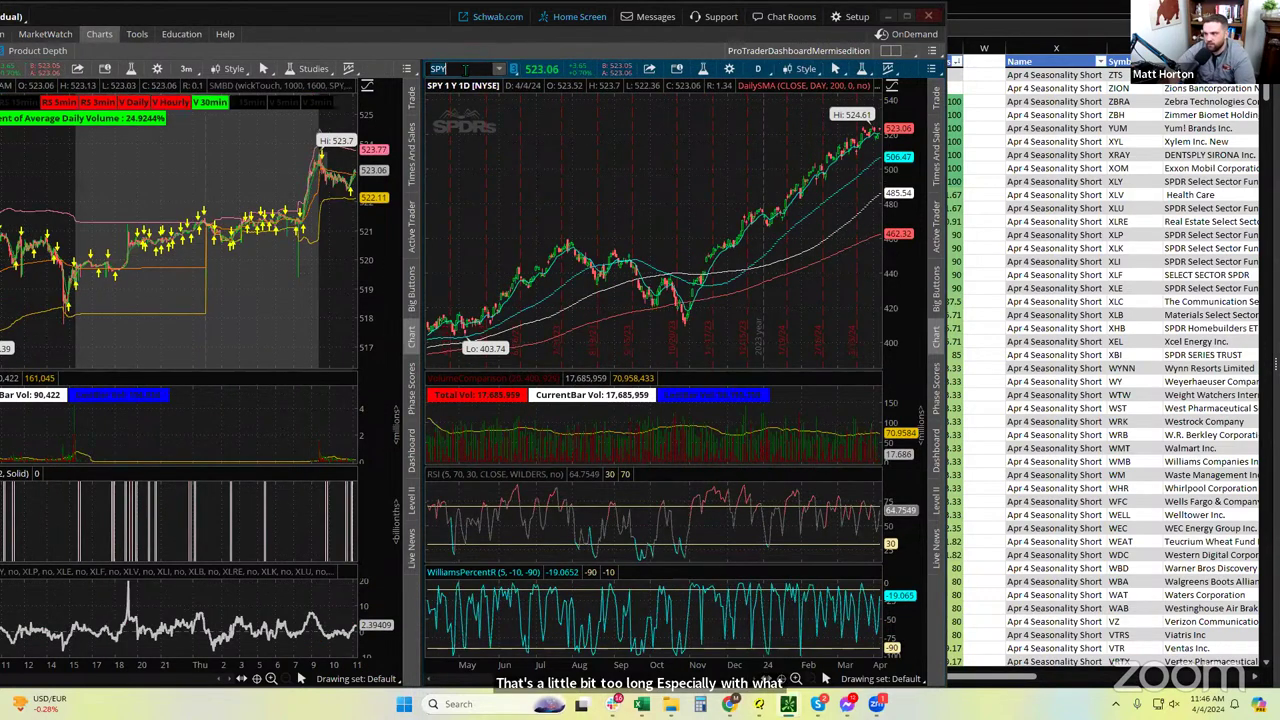
- Switch the daily chart back to NWS
left_click(464, 69)
type("NW")
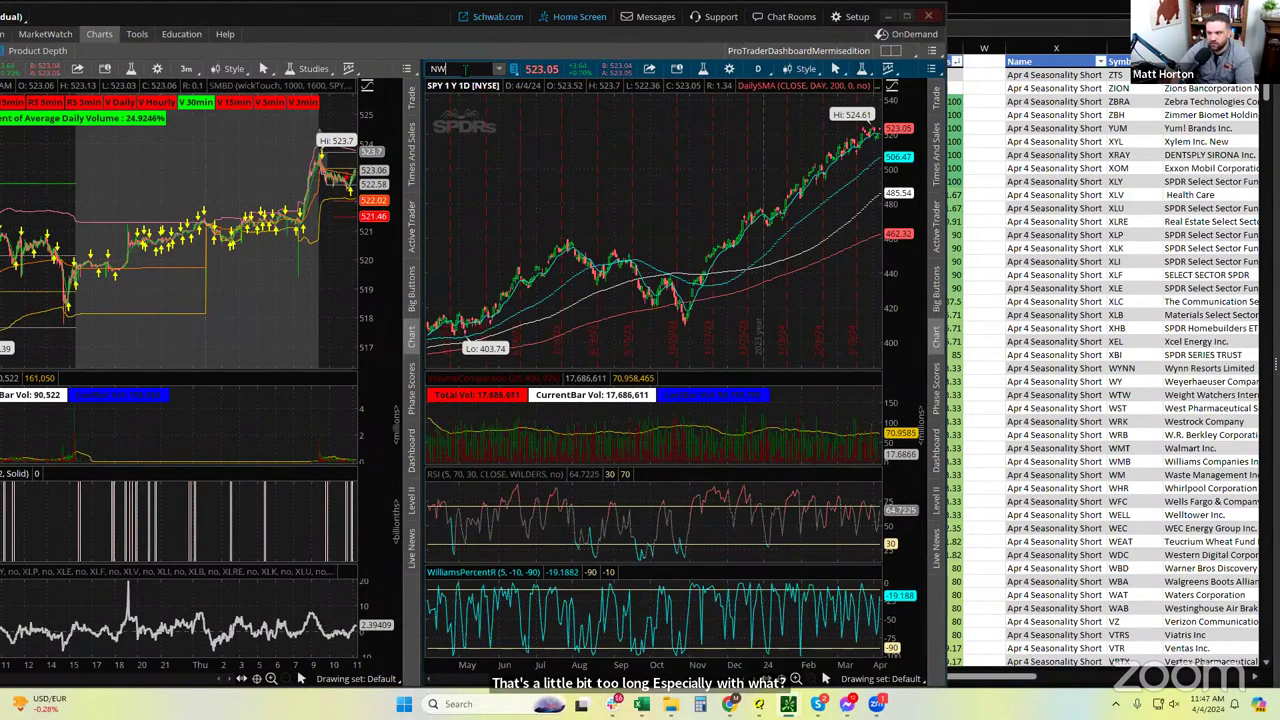
type("S")
key("Return")
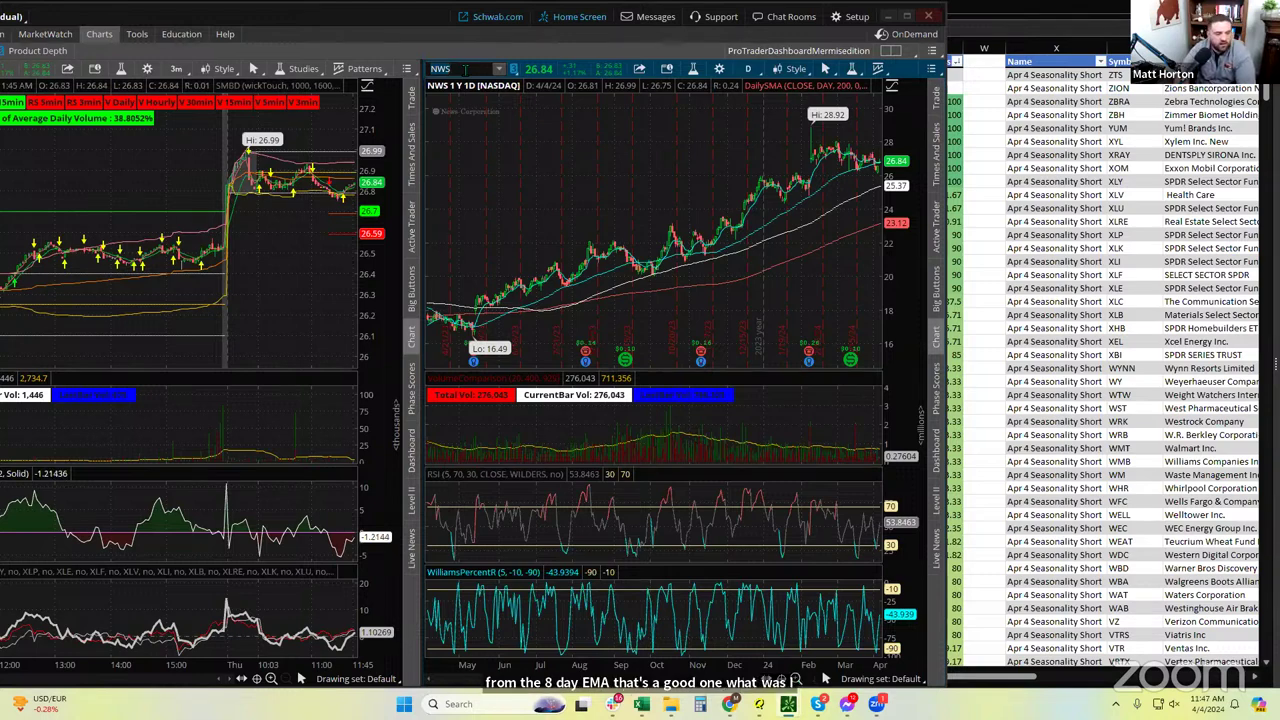
- Replace the chart symbol with SLV to view the silver ETF's daily chart
key("BackSpace")
key("BackSpace")
key("BackSpace")
key("BackSpace")
key("BackSpace")
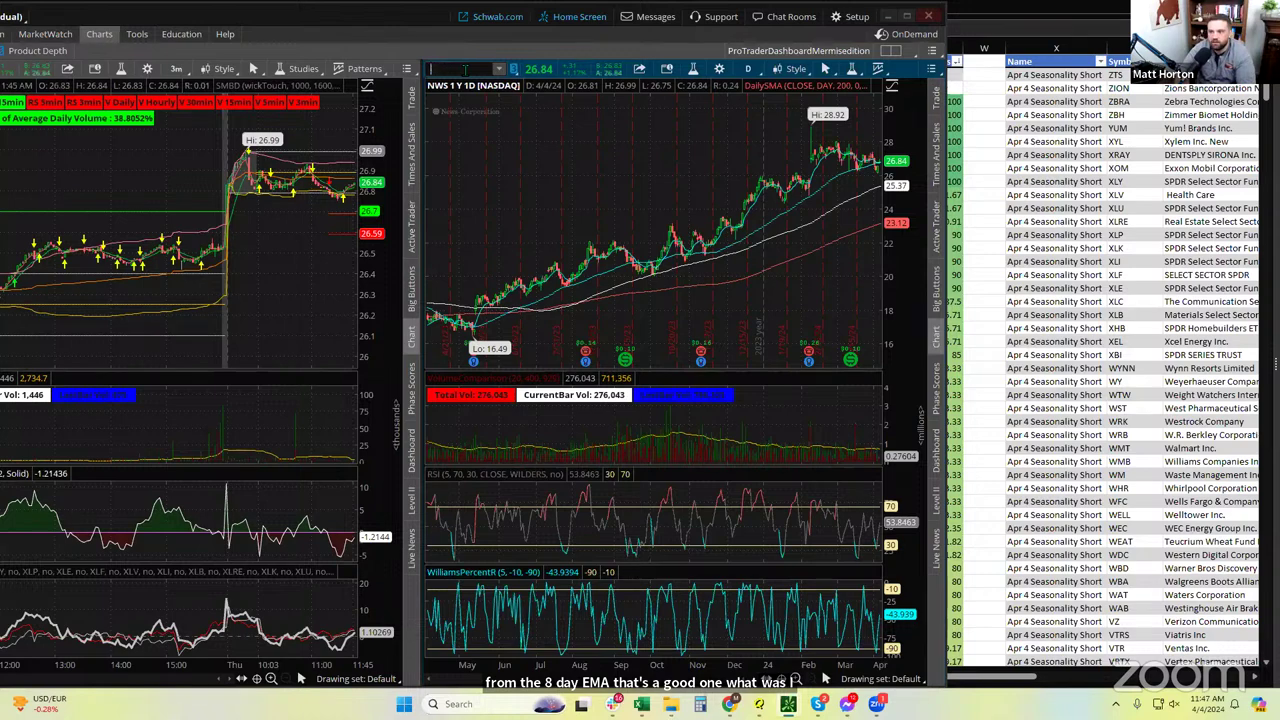
type("SLV")
key("Return")
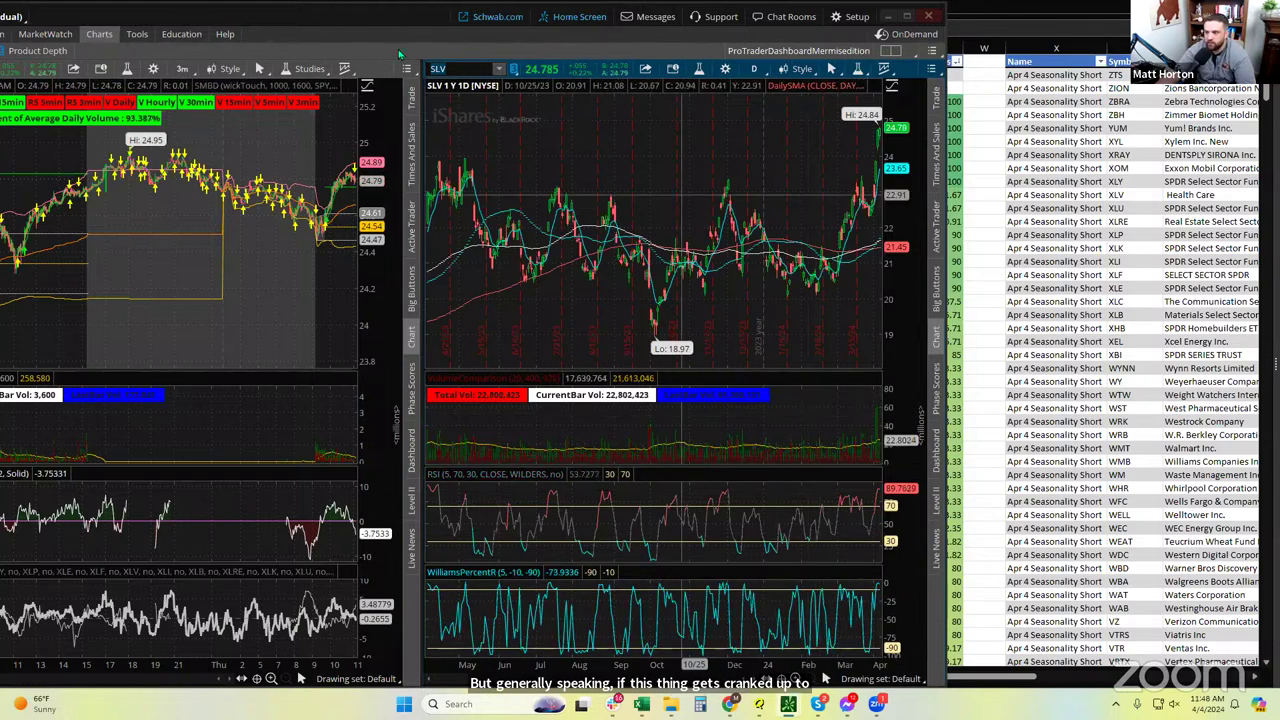
- Move the thinkorswim window off the spreadsheet to uncover the 04-04 Scan sheet
left_click_drag(404, 24, 0, 43)
left_click_drag(174, 6, 366, 38)
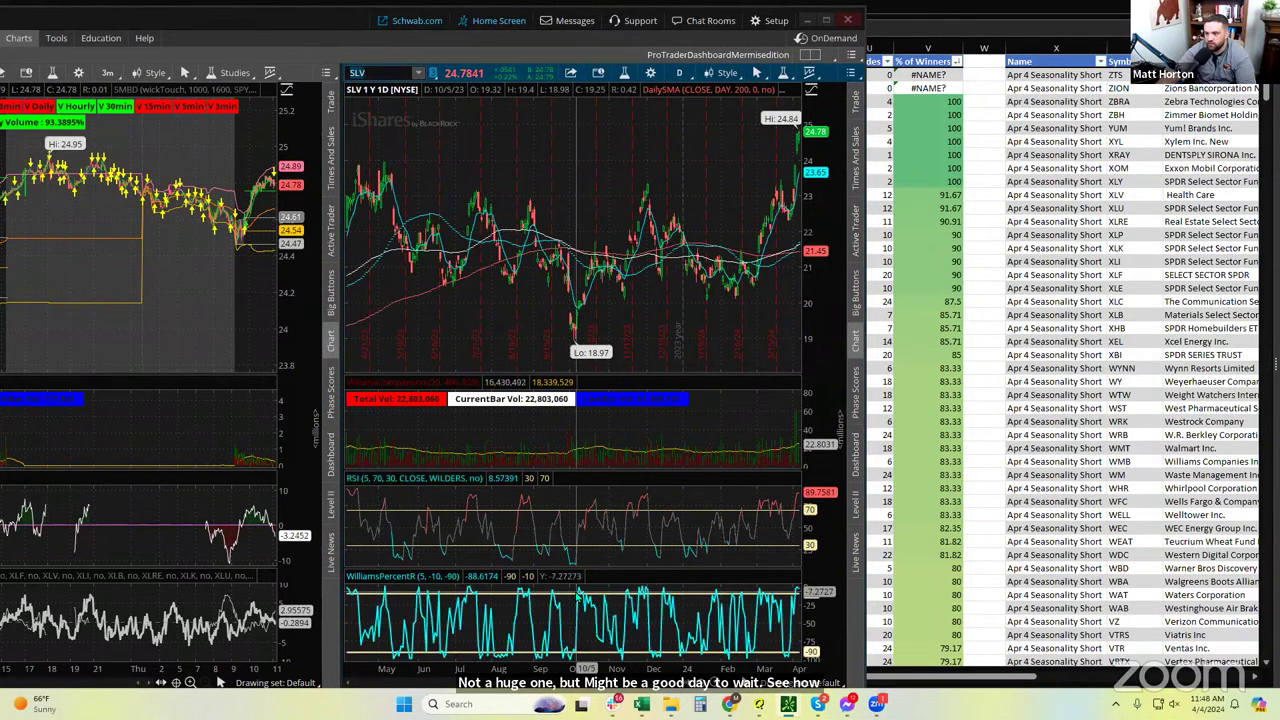
left_click_drag(256, 20, 0, 34)
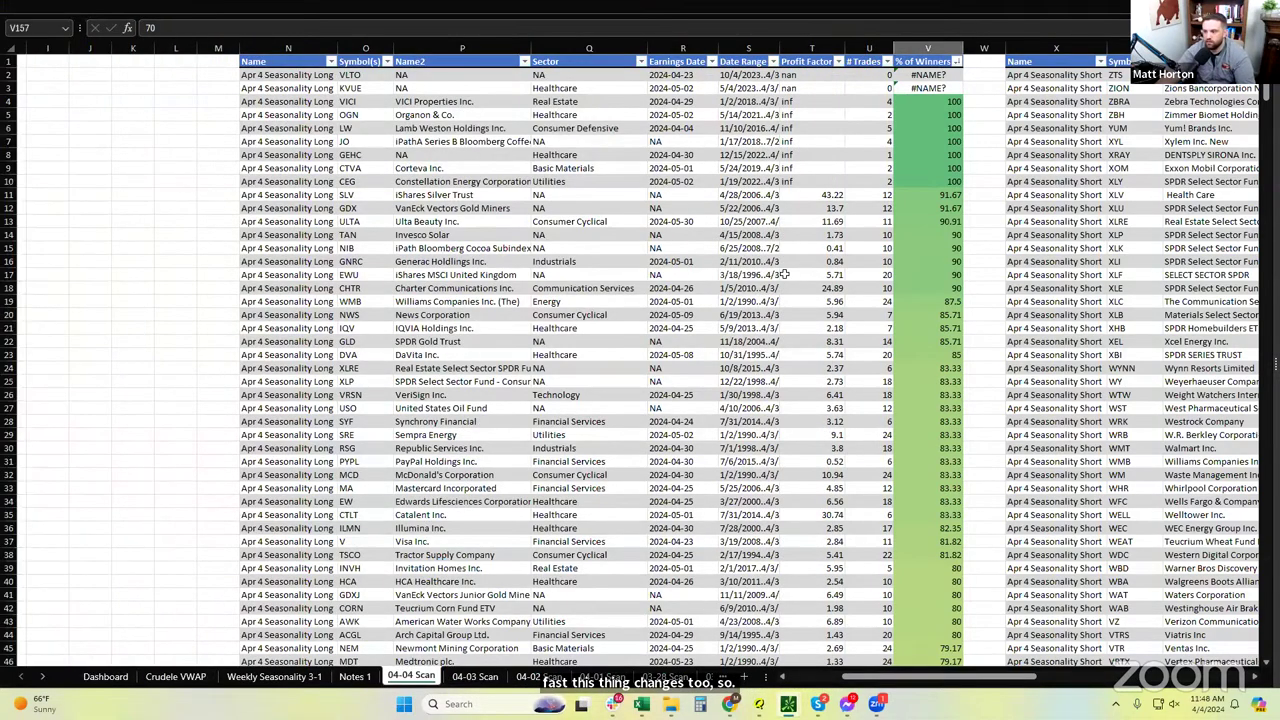
- Highlight the SYF and SRE rows in the long table, then examine RSG's recent daily candles in thinkorswim and move its window off the sheet
left_click_drag(925, 435, 290, 421)
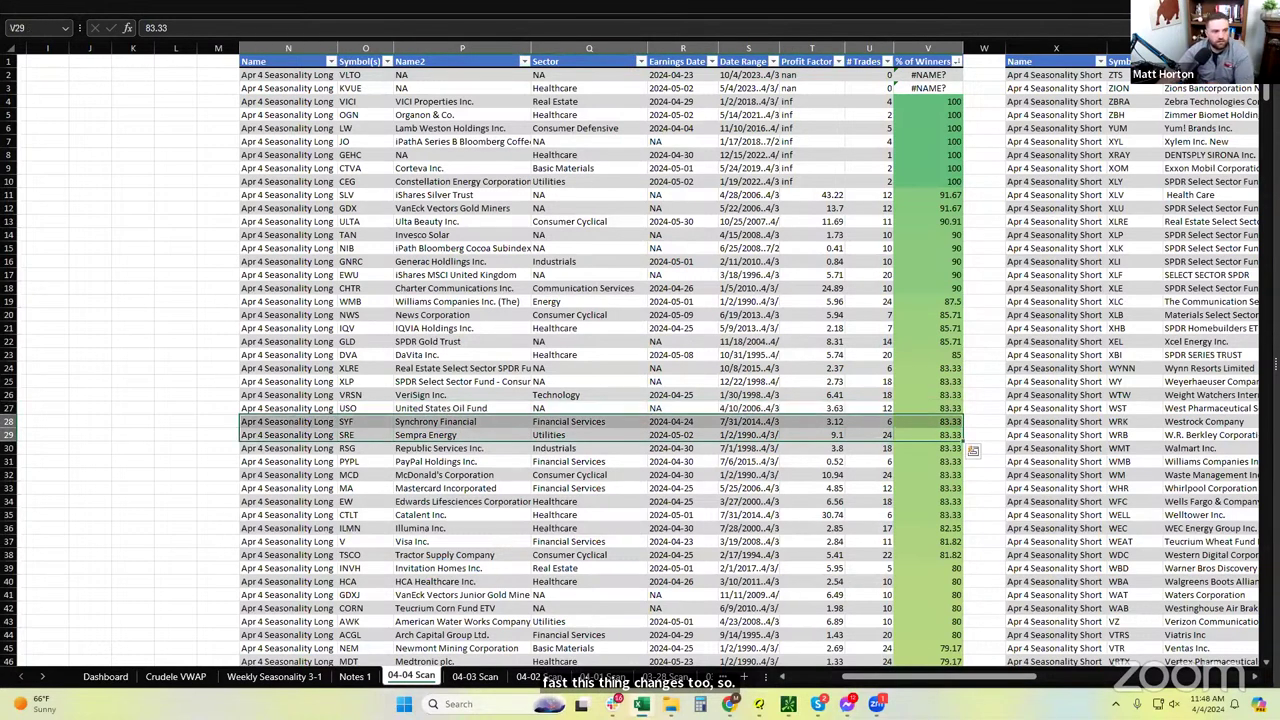
key("alt+Tab")
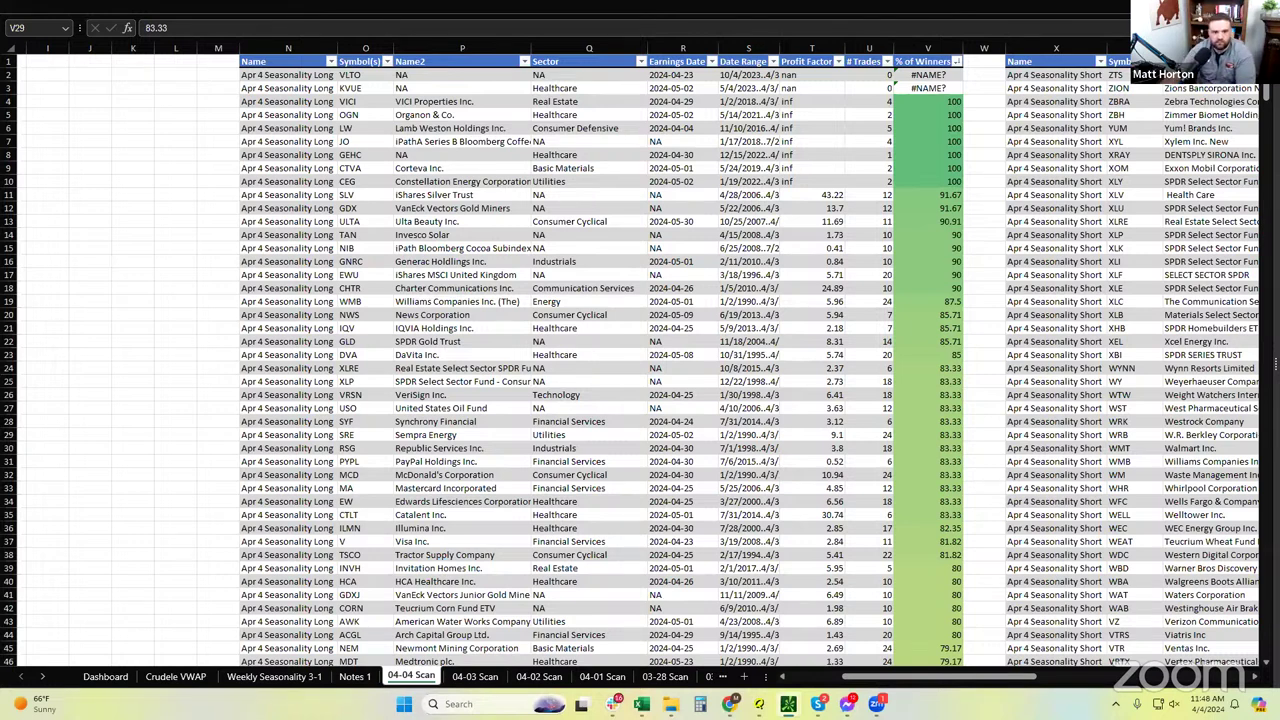
left_click_drag(0, 50, 494, 110)
left_click_drag(661, 246, 966, 242)
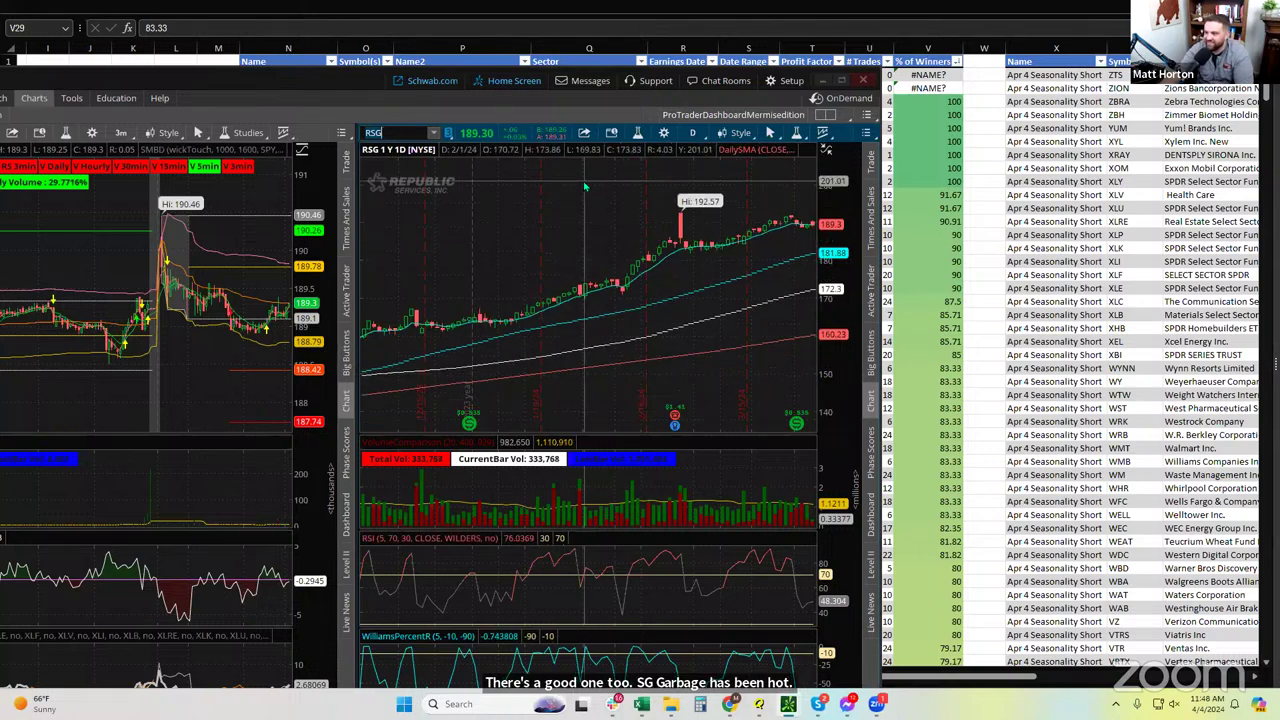
left_click_drag(585, 182, 862, 269)
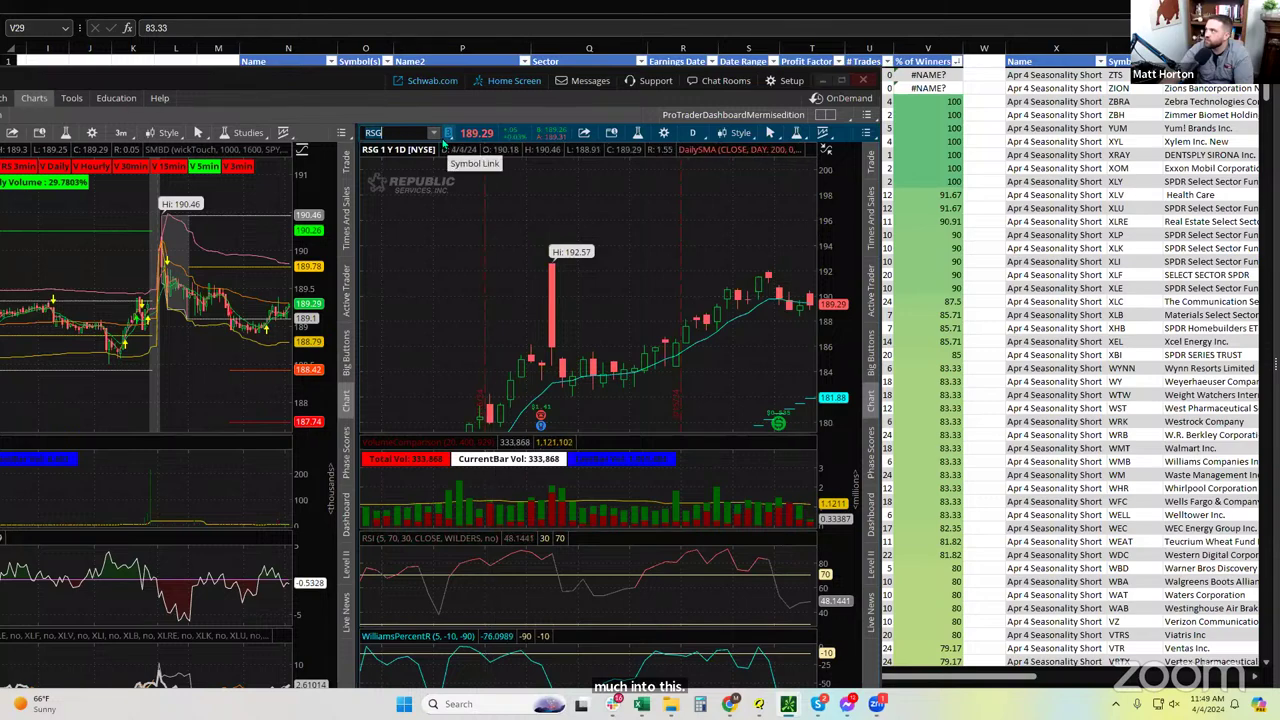
left_click_drag(324, 85, 0, 85)
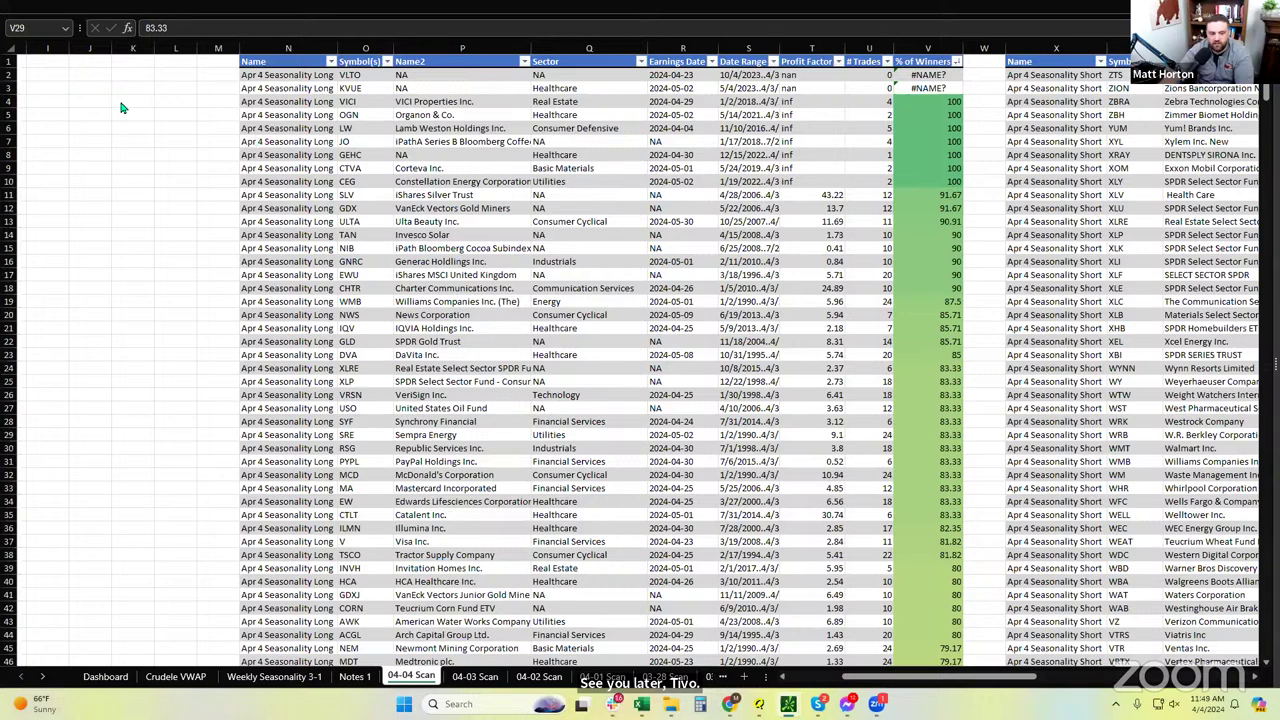
- Look further down the long candidates, examine Halliburton's (HAL) daily chart zoomed in from its high onward, and uncover the sheet again
left_click(708, 336)
scroll(697, 318, "down", 2)
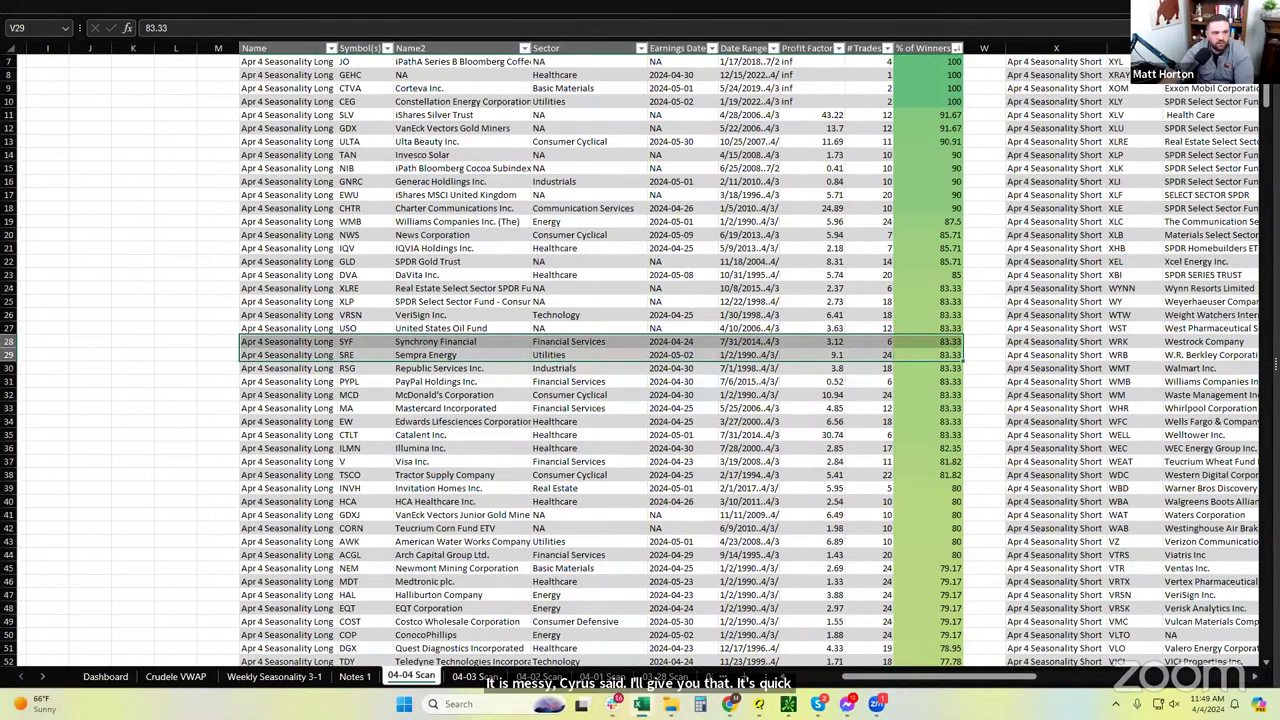
key("alt+Tab")
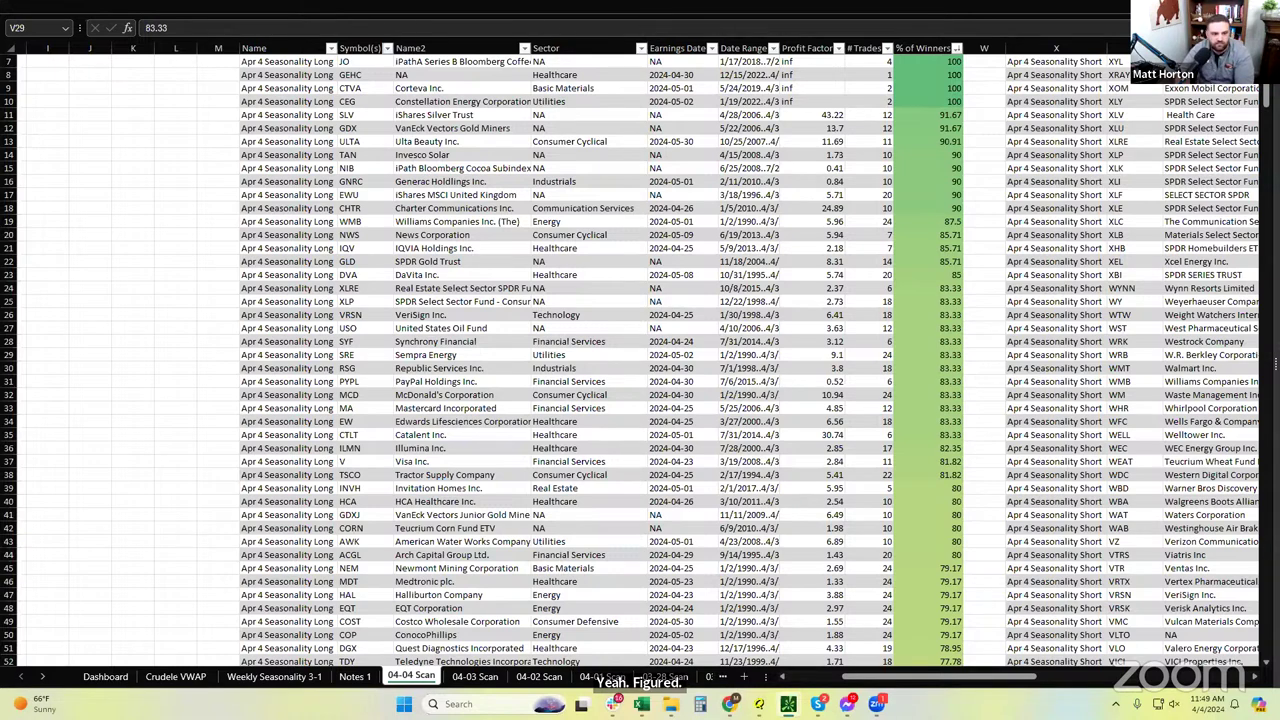
left_click(593, 454)
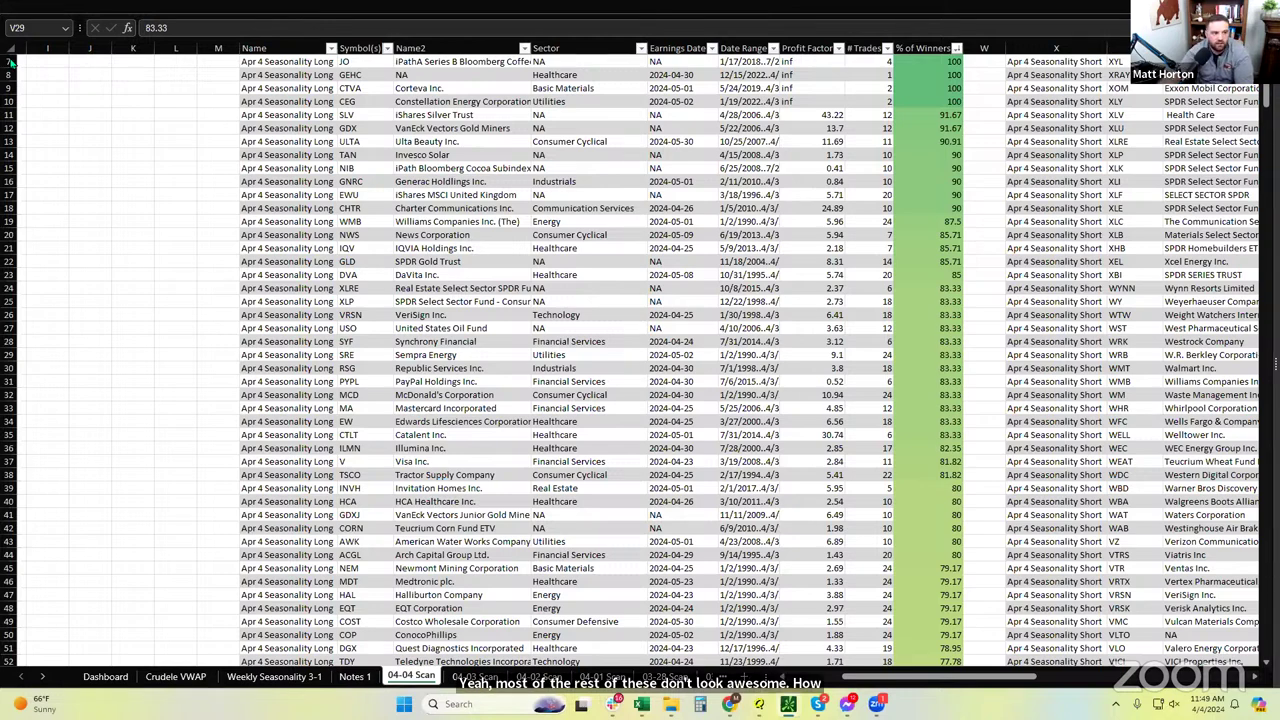
left_click_drag(0, 80, 134, 82)
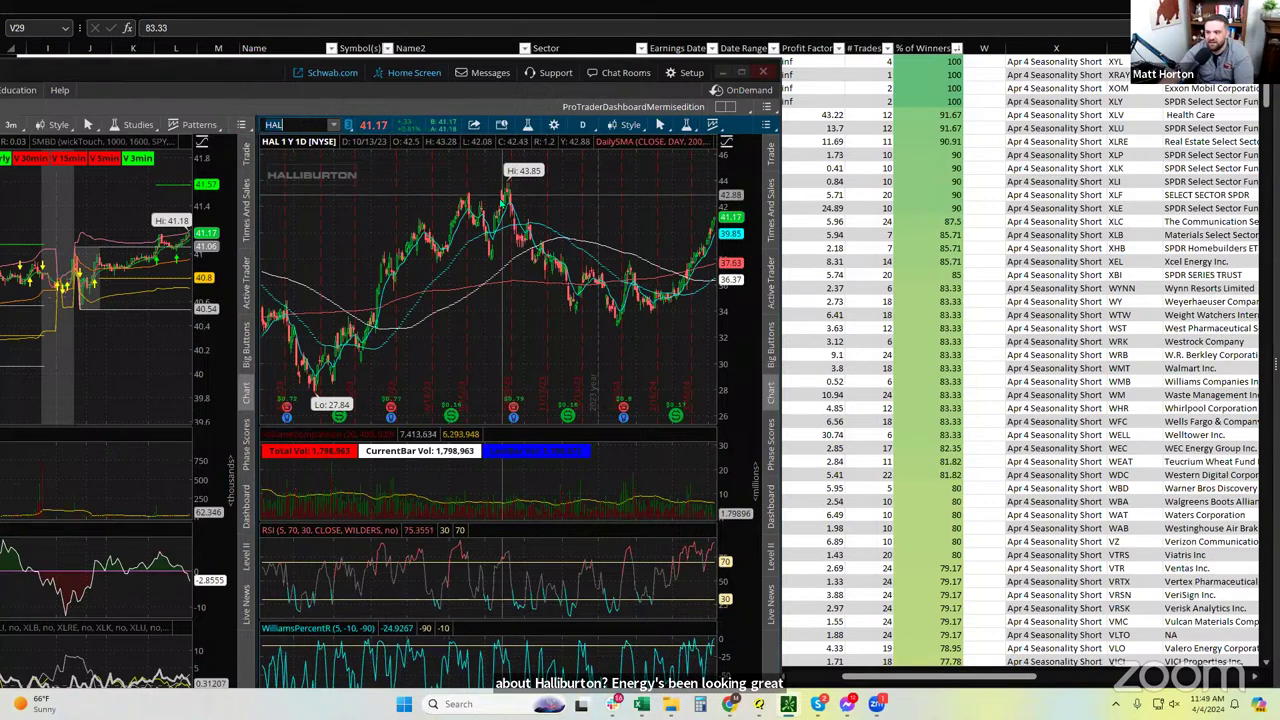
left_click_drag(931, 210, 926, 207)
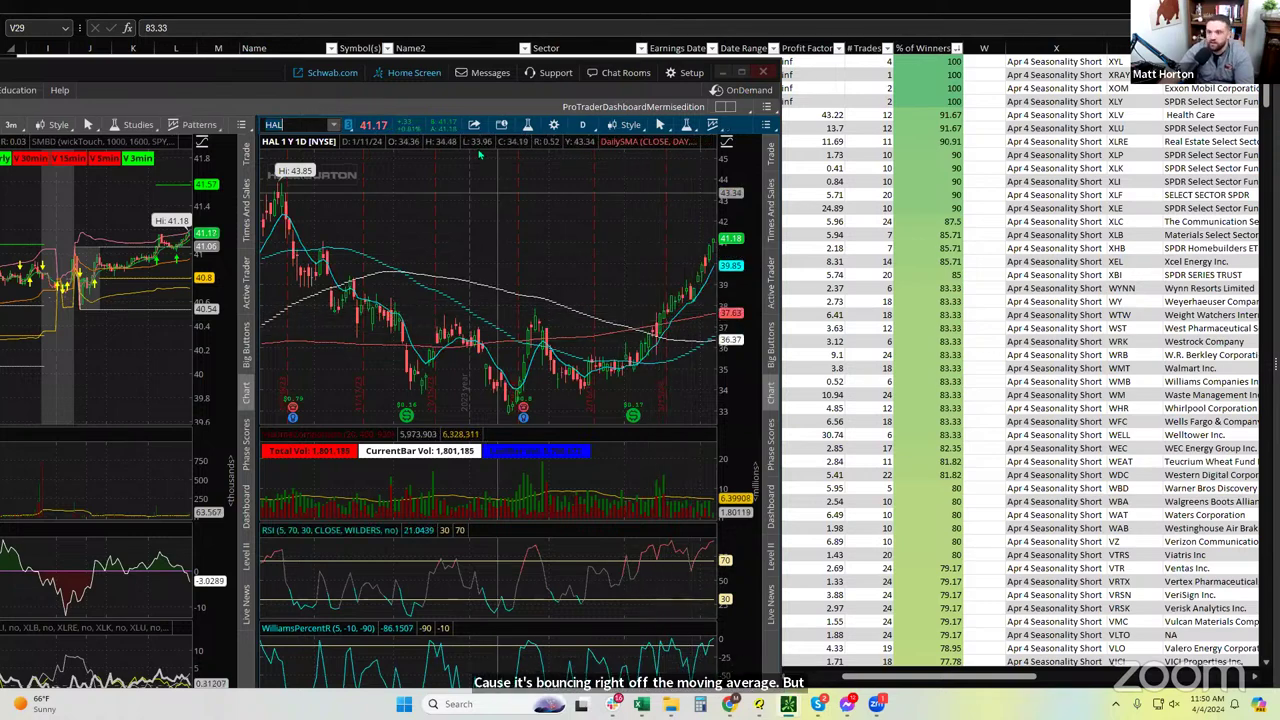
left_click_drag(230, 73, 0, 73)
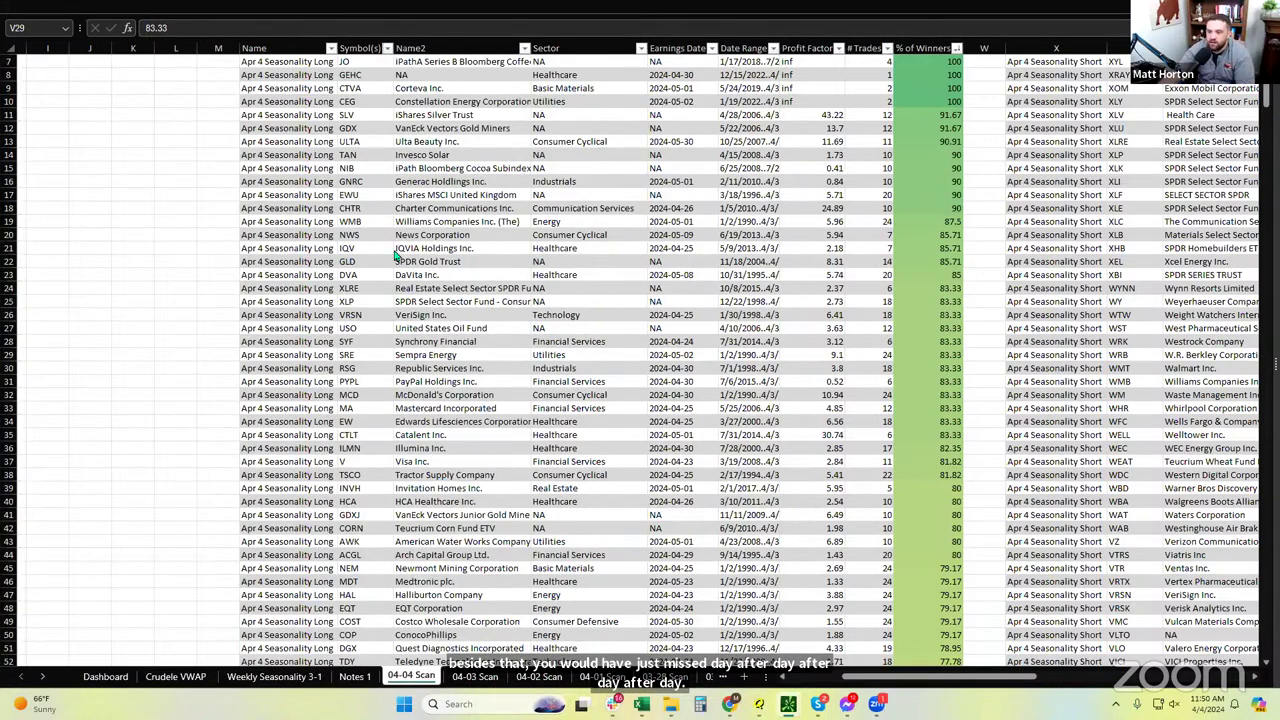
- Sort the Apr 4 Seasonality Long table by symbol from A to Z
scroll(396, 255, "up", 2)
left_click(387, 61)
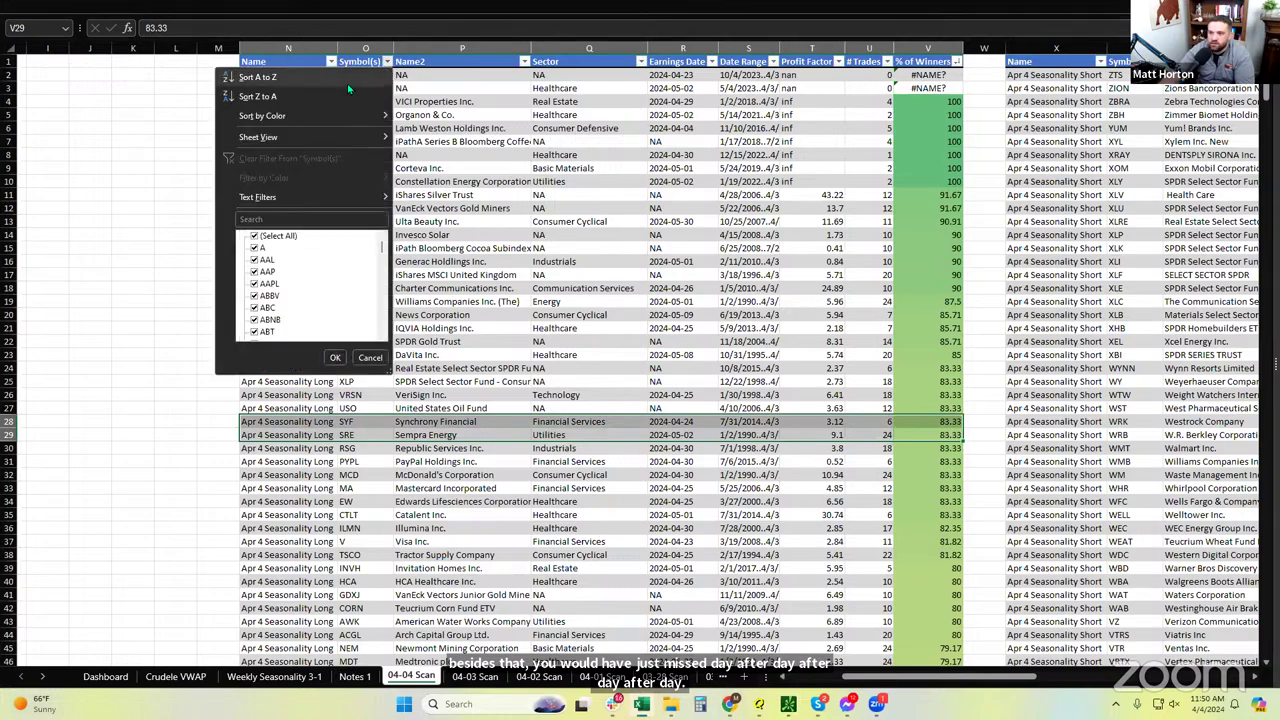
left_click(346, 78)
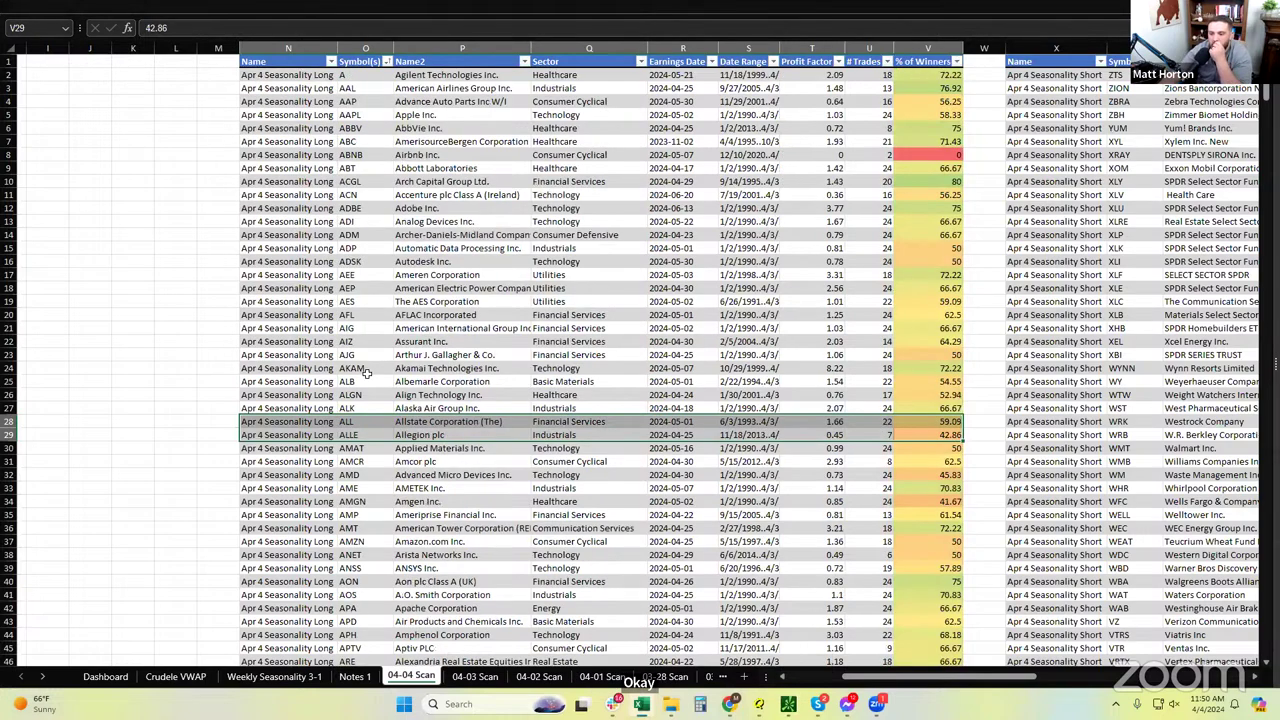
- Find General Dynamics (GD) in the long table and select its row from the symbol through % of Winners
scroll(367, 373, "down", 20)
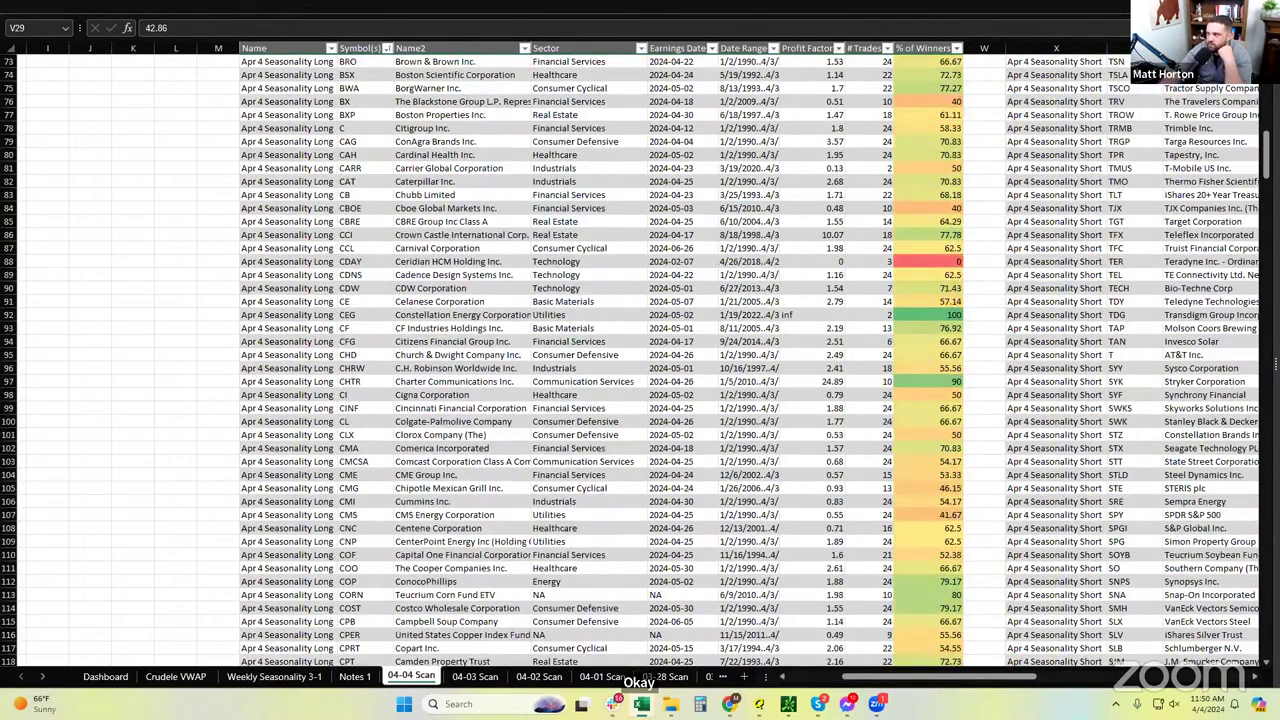
left_click_drag(1266, 158, 1266, 276)
left_click(350, 246)
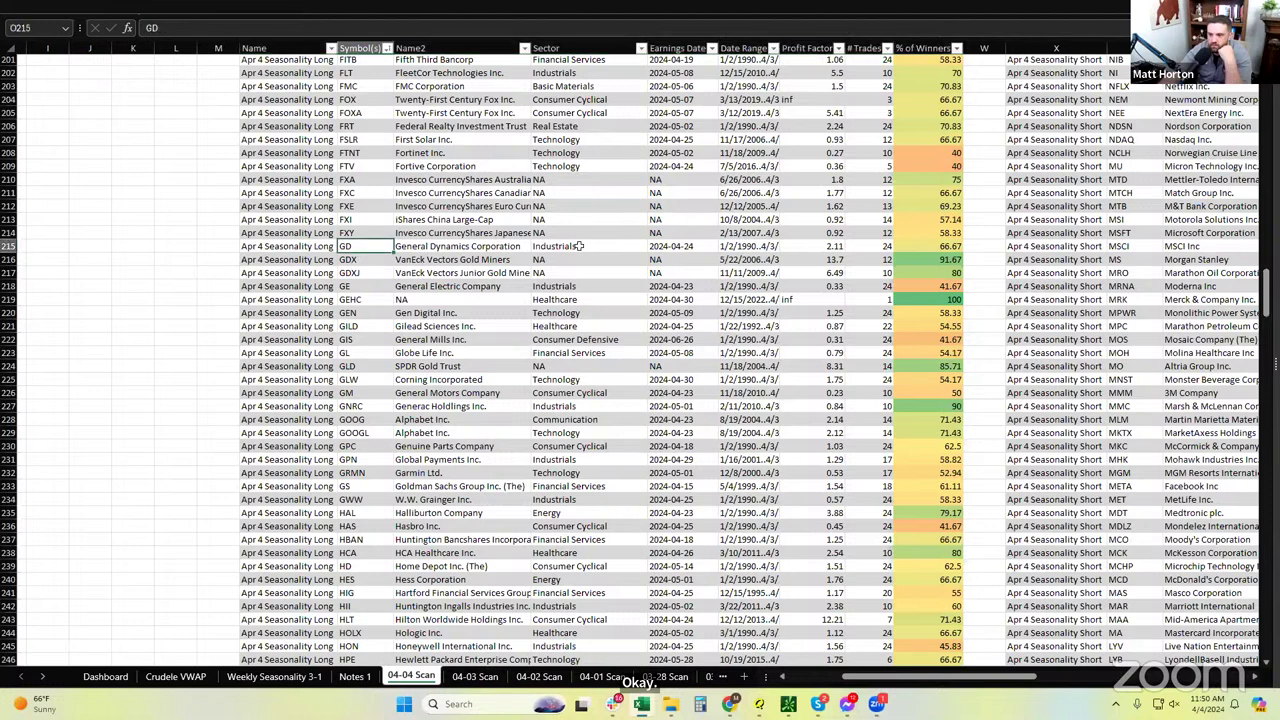
left_click(922, 249, "shift")
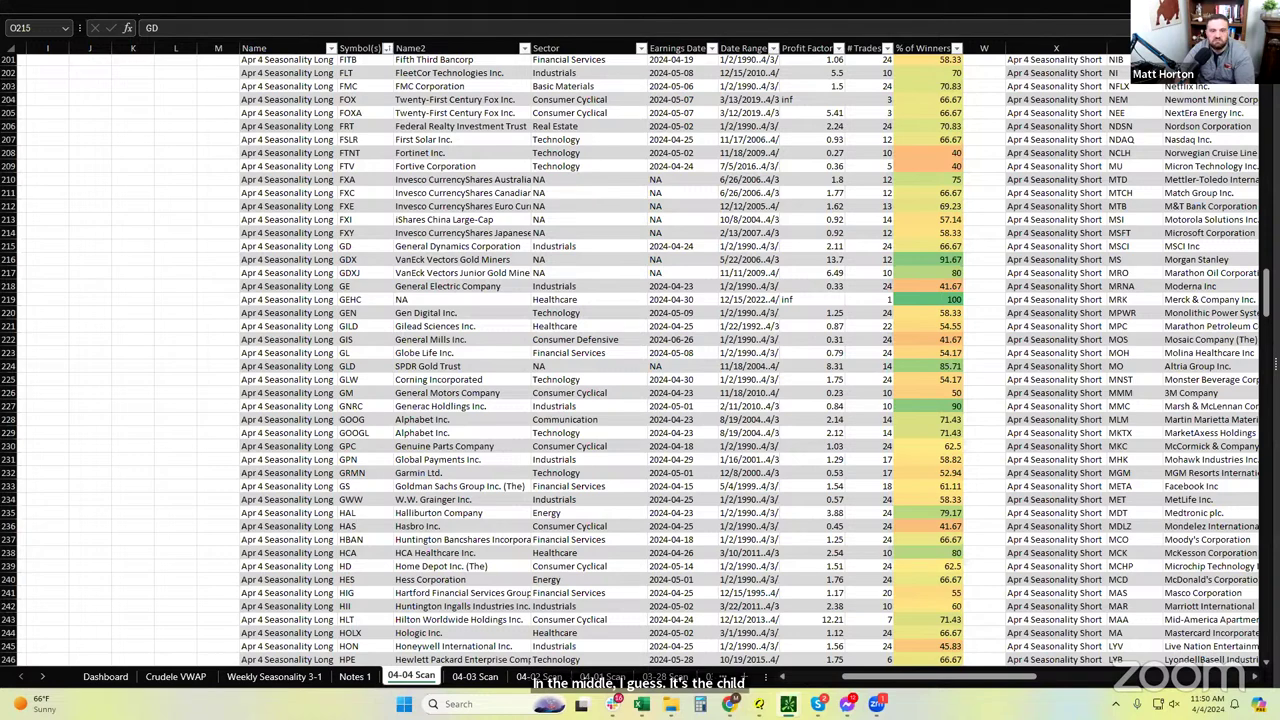
- Bring thinkorswim over the sheet, examine GD's most recent months on the daily chart, and return to the scan sheet
left_click_drag(0, 109, 422, 130)
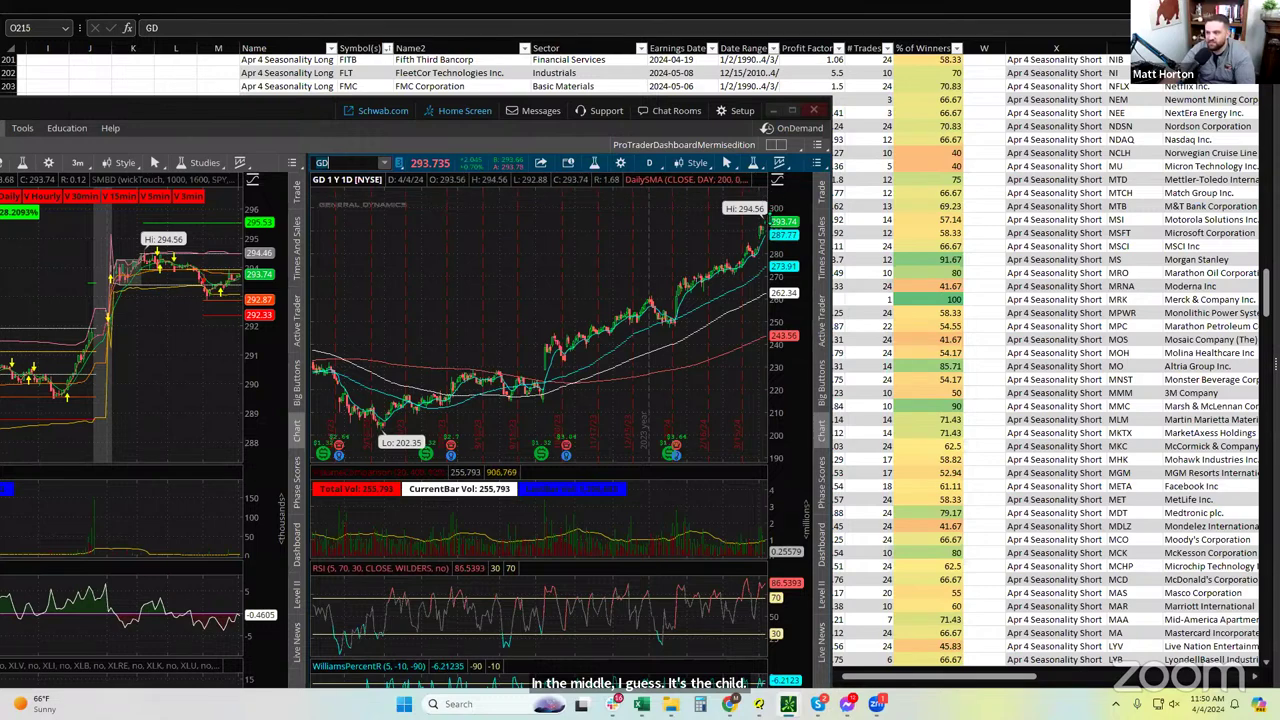
left_click_drag(678, 252, 1000, 260)
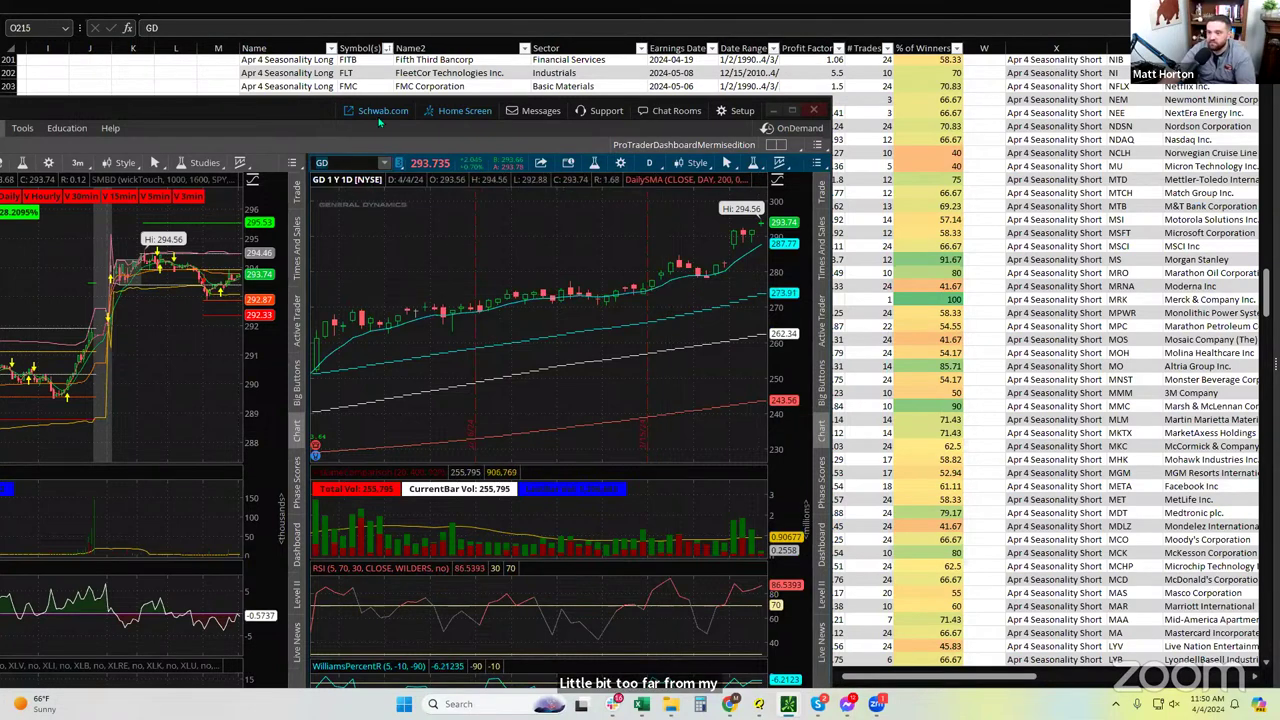
key("alt+Tab")
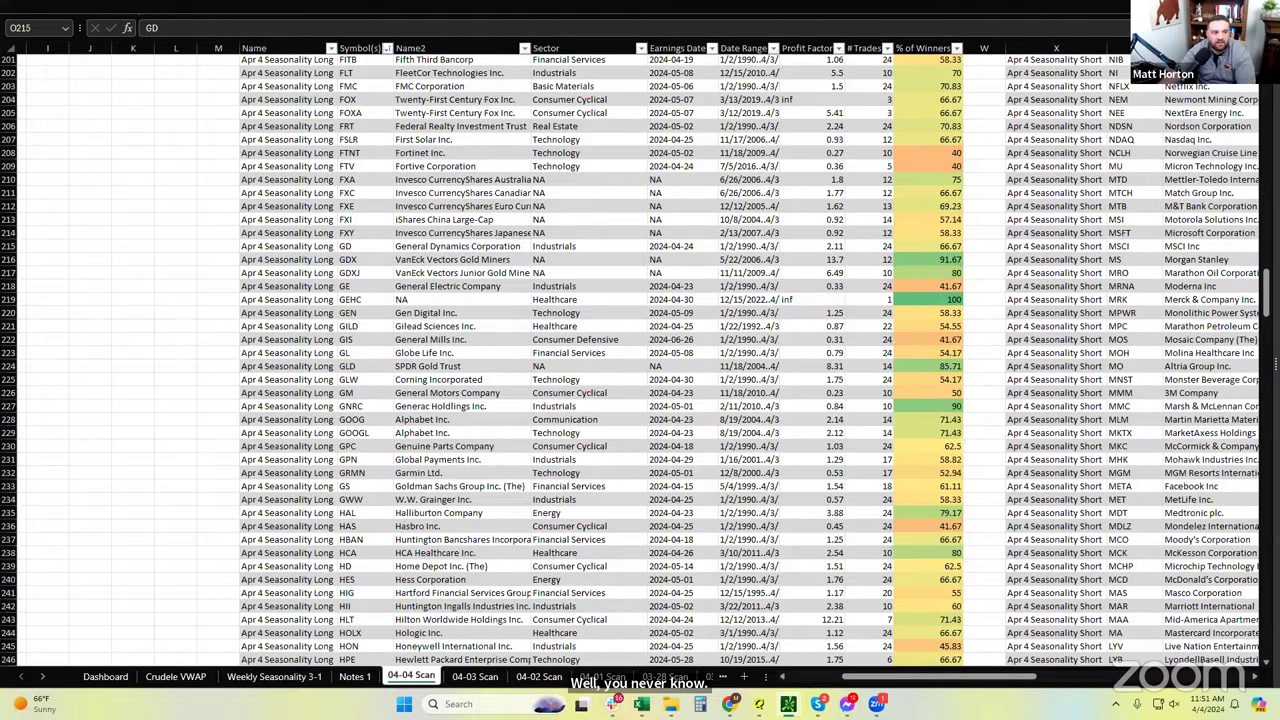
- Load ITB in thinkorswim's one-year daily chart to check its price action, then move the window off the spreadsheet
key("alt+Tab")
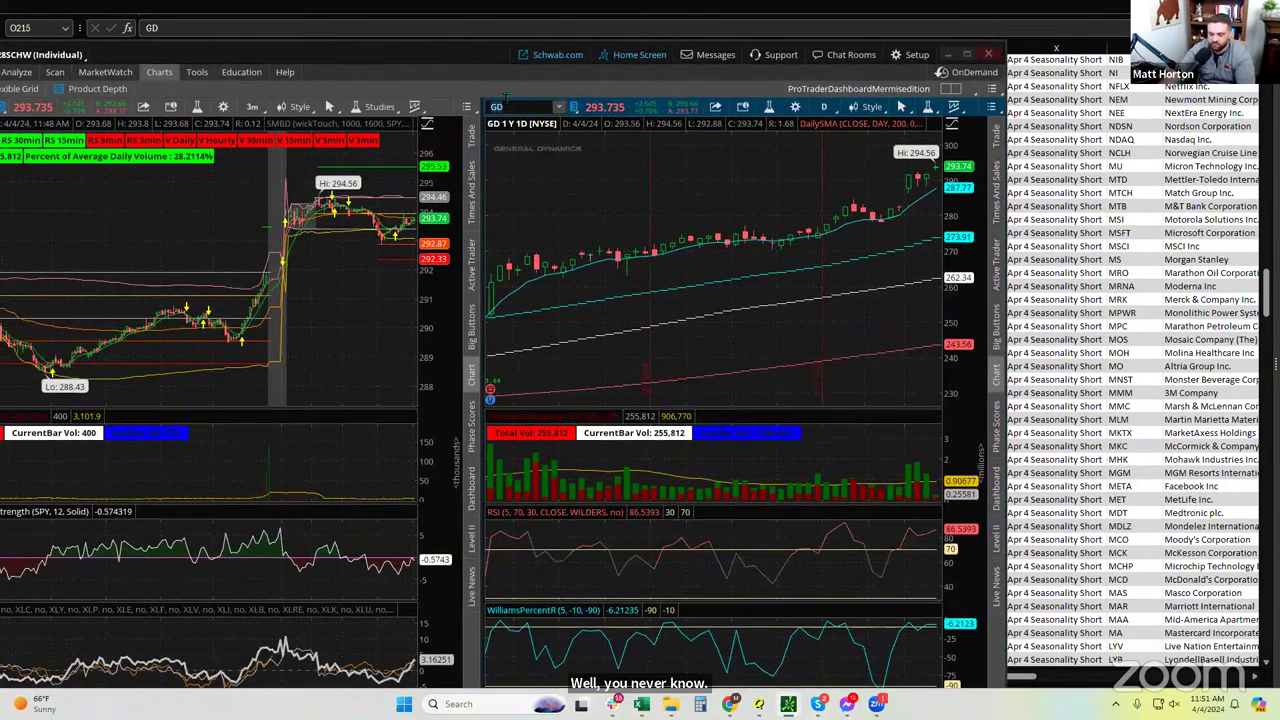
left_click(505, 106)
type("ITB")
key("Return")
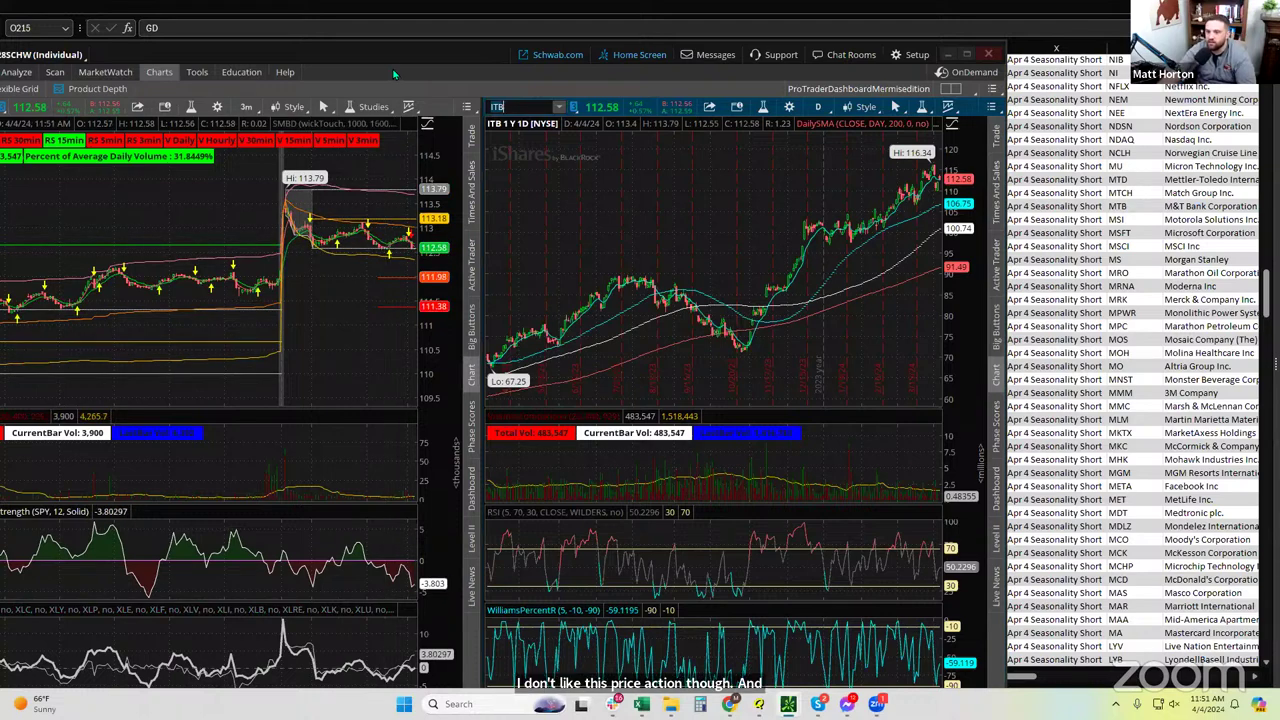
left_click_drag(396, 45, 0, 57)
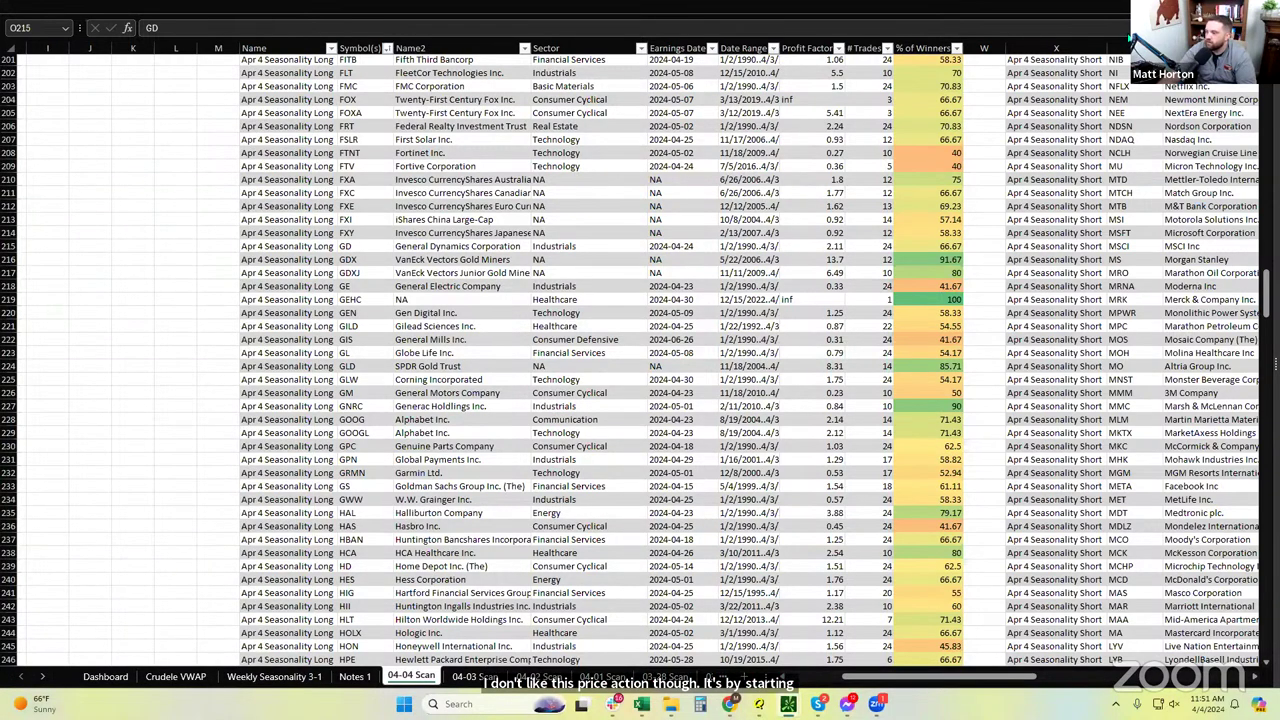
- Sort the Apr 4 Seasonality Short table by % of Winners from largest to smallest
left_click(723, 111)
left_click_drag(868, 219, 1060, 231)
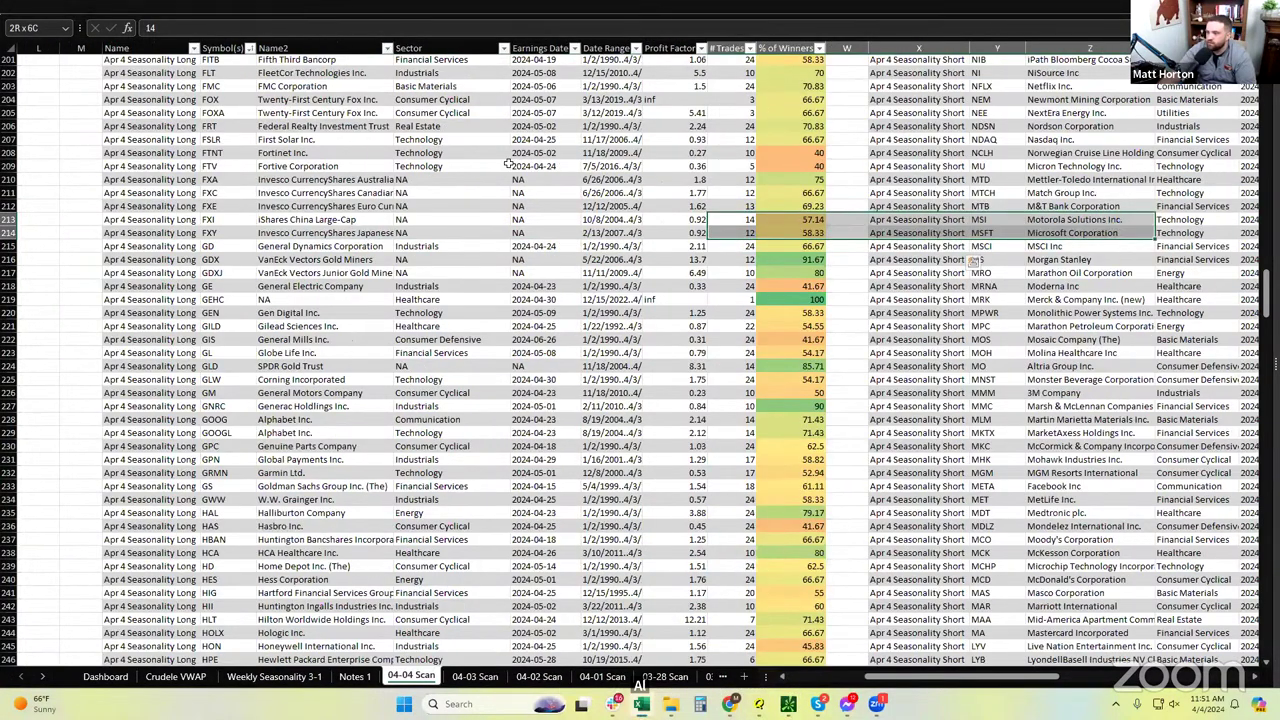
left_click(509, 162)
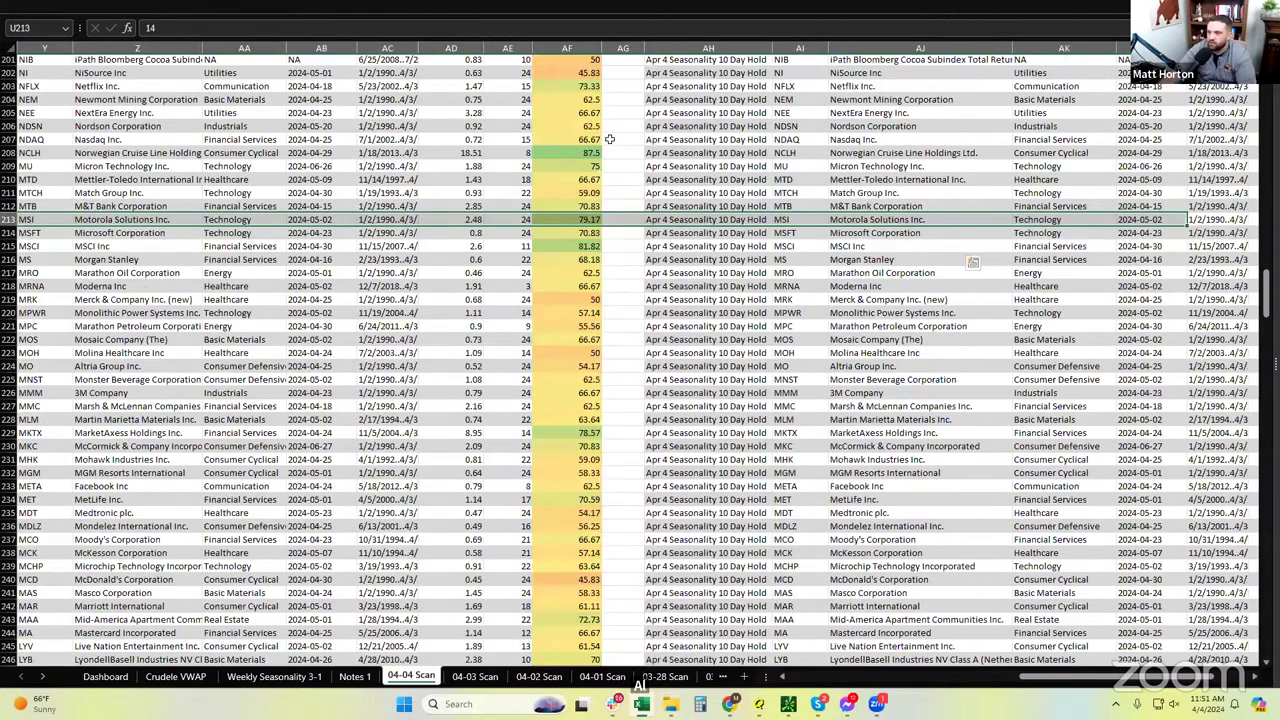
scroll(611, 138, "up", 4)
scroll(1235, 253, "up", 14)
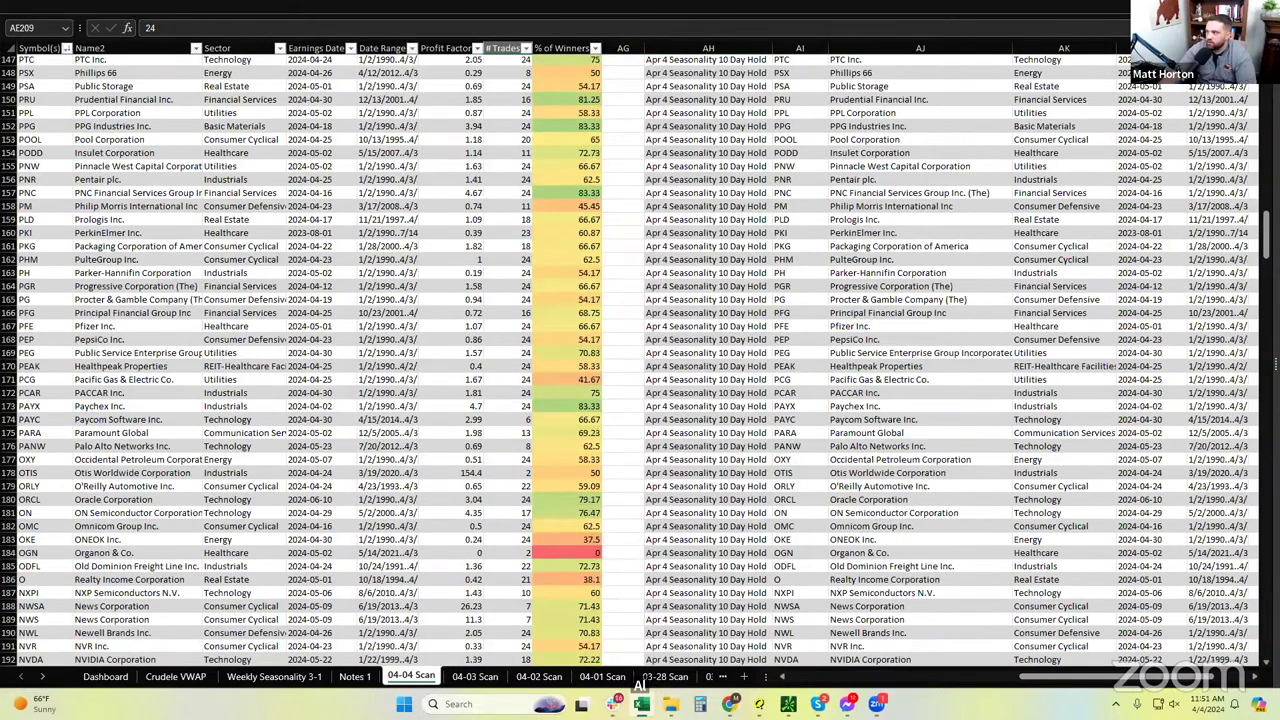
scroll(596, 200, "up", 20)
left_click(596, 61)
left_click(567, 96)
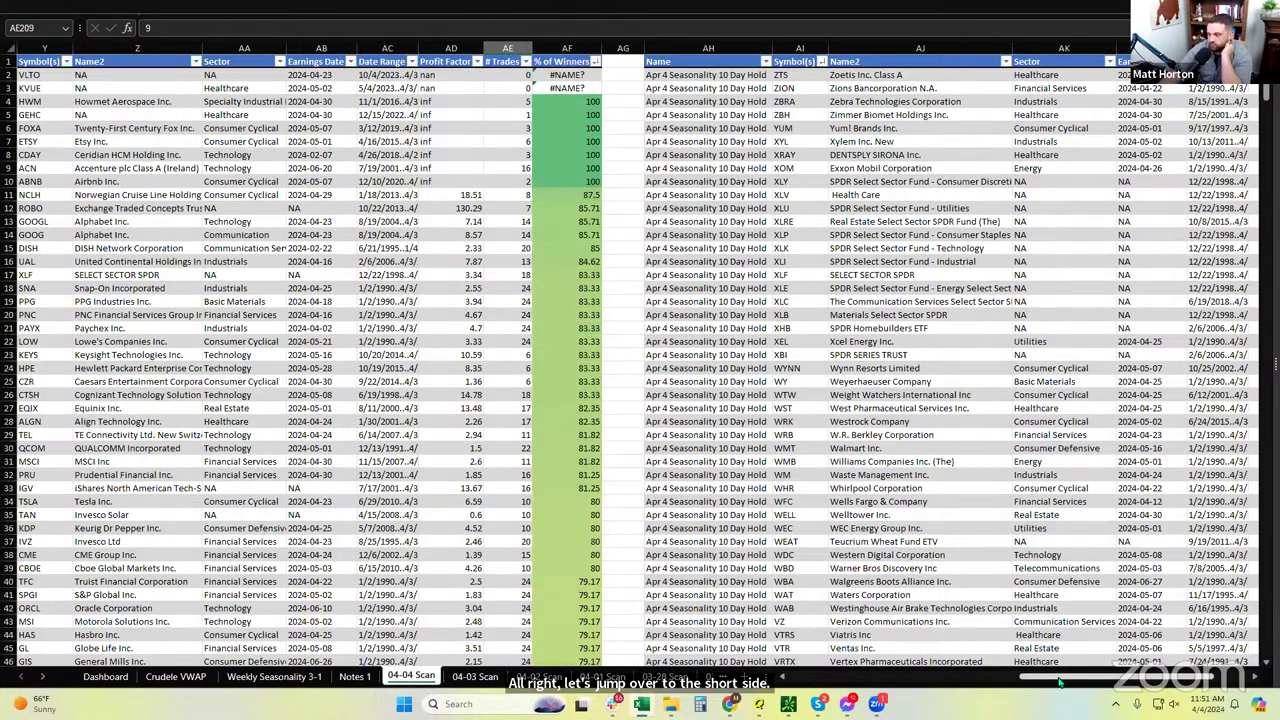
- Find the last row with 70% winners in the short table and select its % of Winners cell, AF185
scroll(865, 496, "left", 3)
scroll(760, 347, "down", 6)
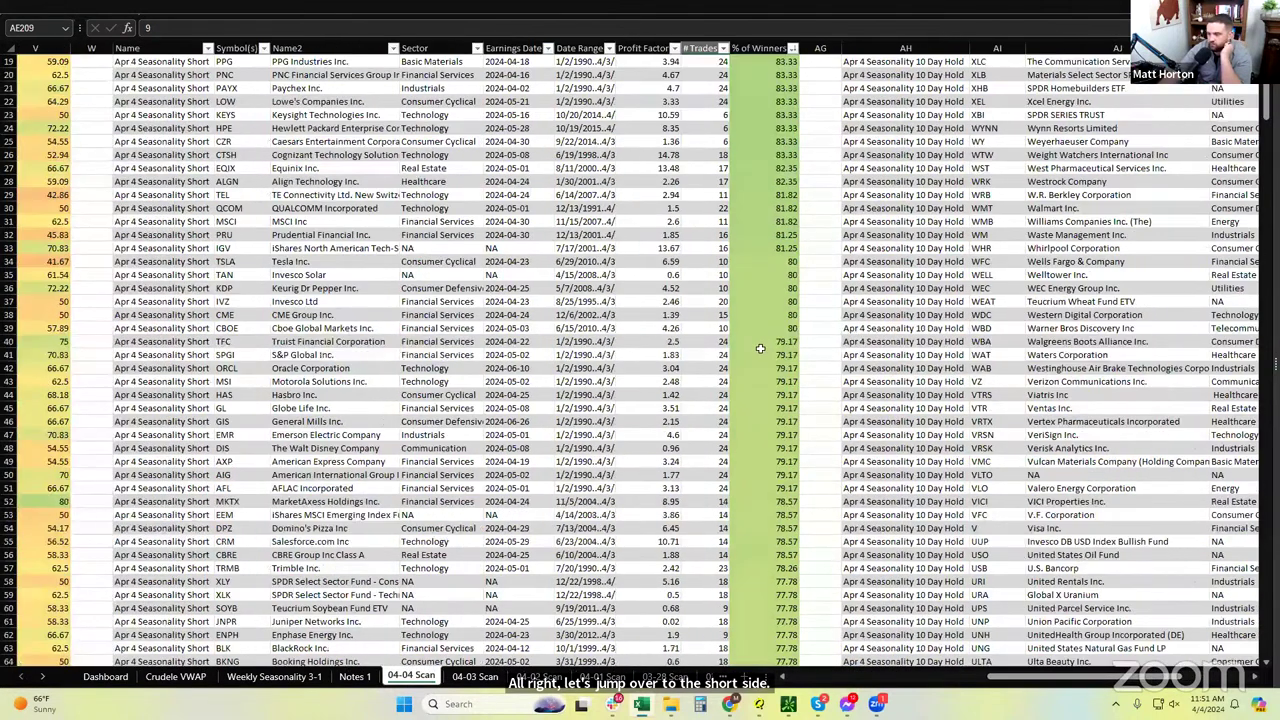
scroll(760, 347, "down", 20)
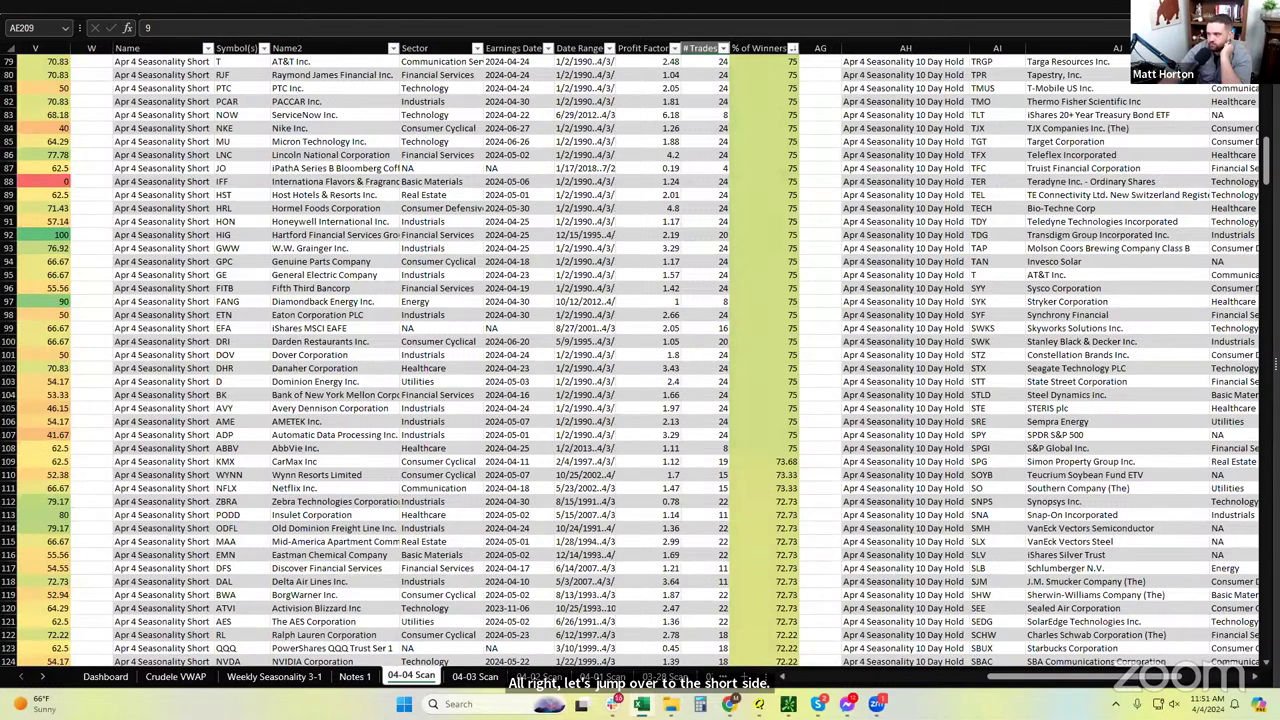
left_click_drag(1266, 161, 1266, 210)
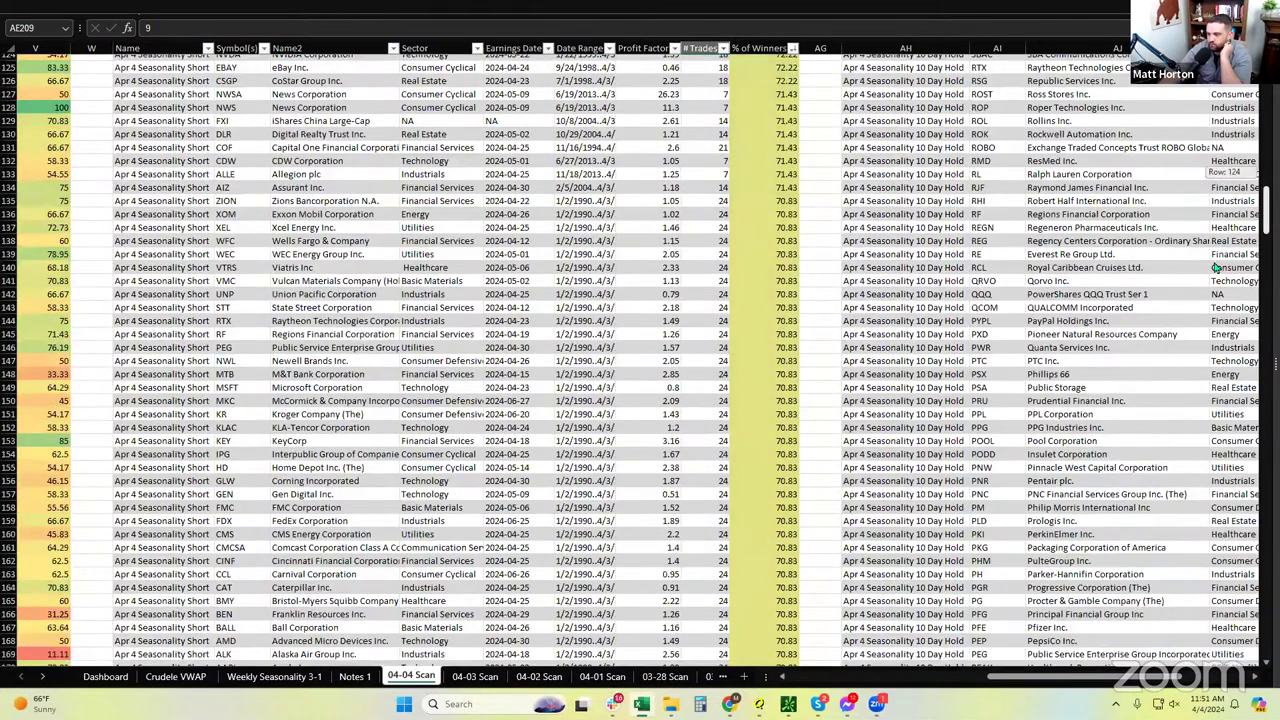
scroll(562, 480, "down", 8)
left_click(750, 545)
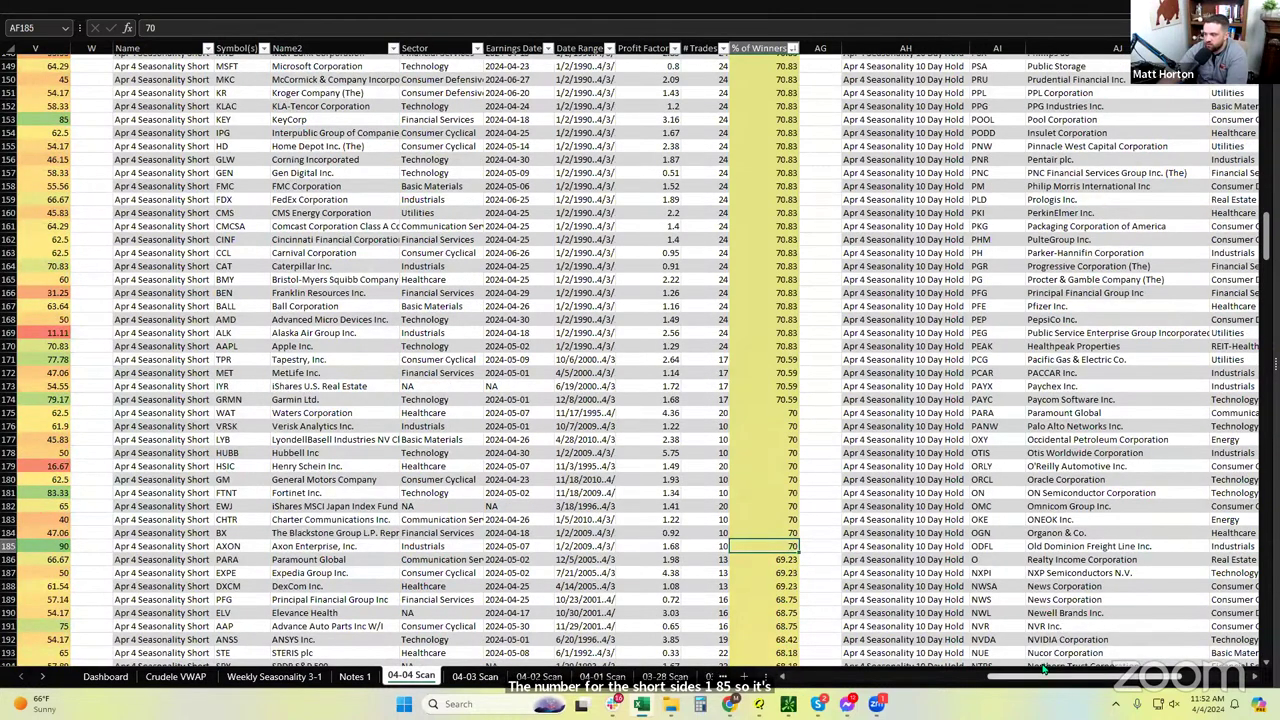
- Review the short candidates with the highest winning percentages at the start of the sorted short table
left_click_drag(1265, 245, 1265, 85)
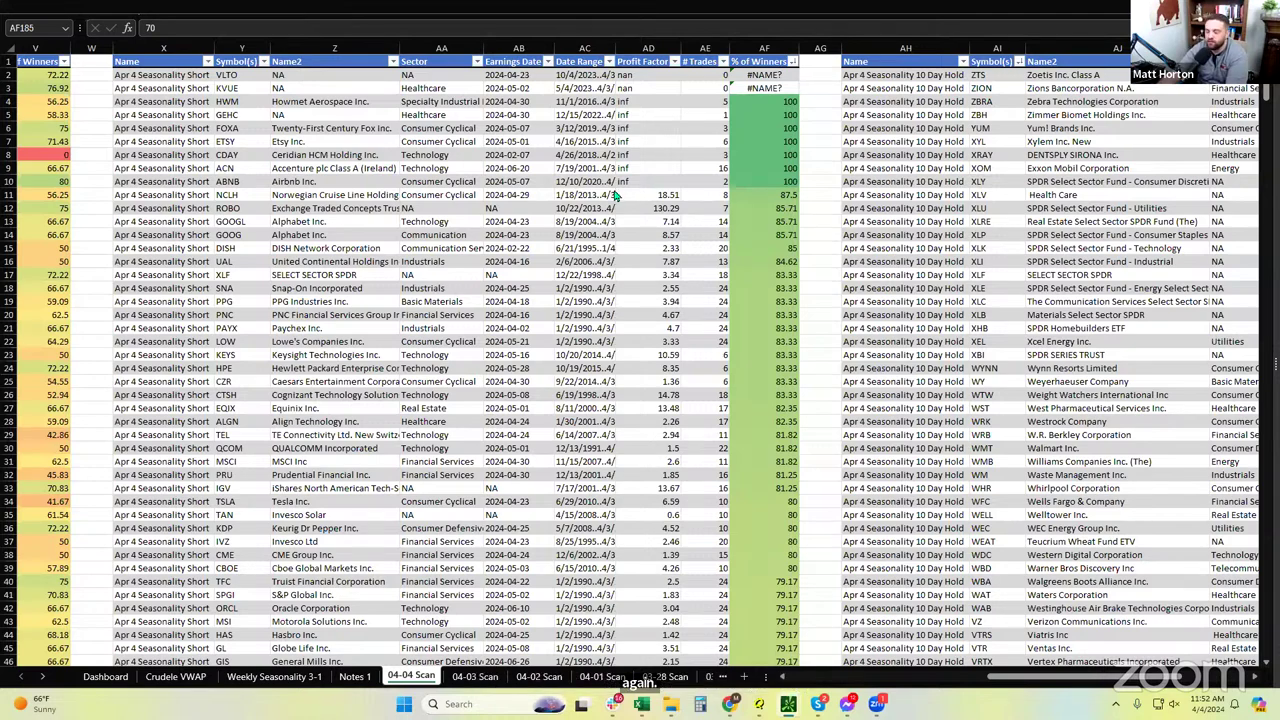
scroll(575, 215, "down", 9)
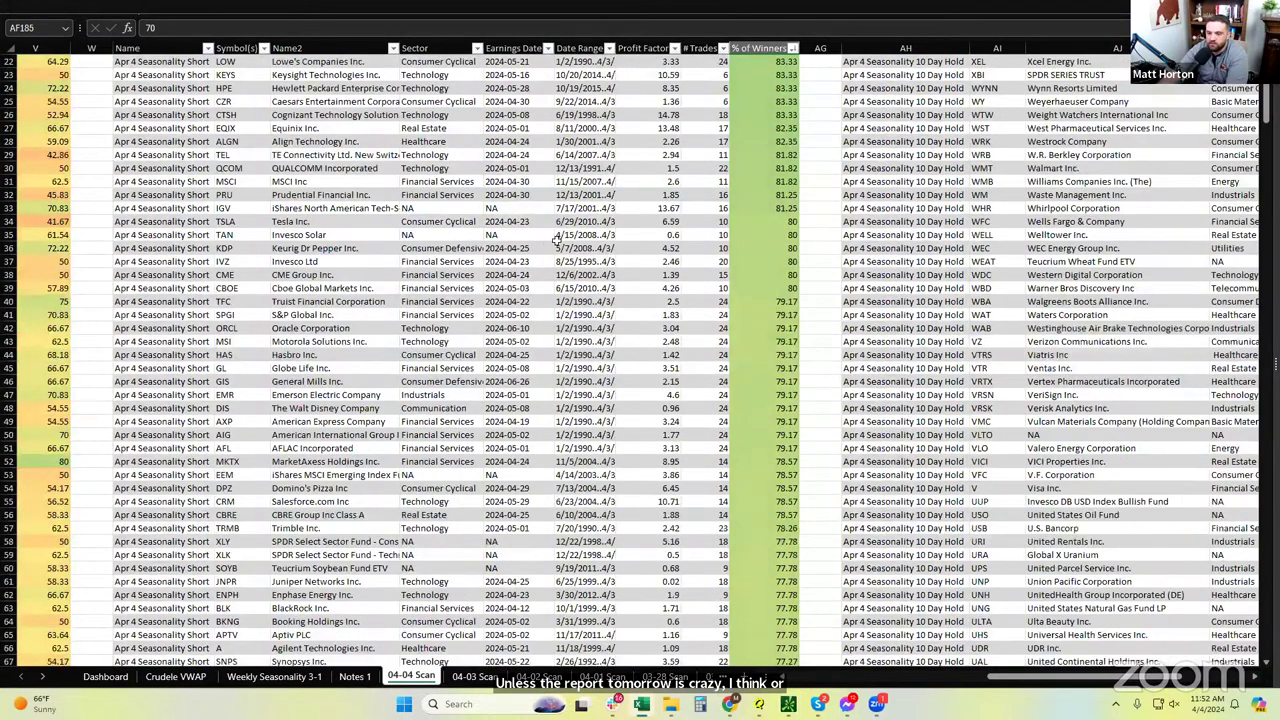
scroll(519, 246, "up", 7)
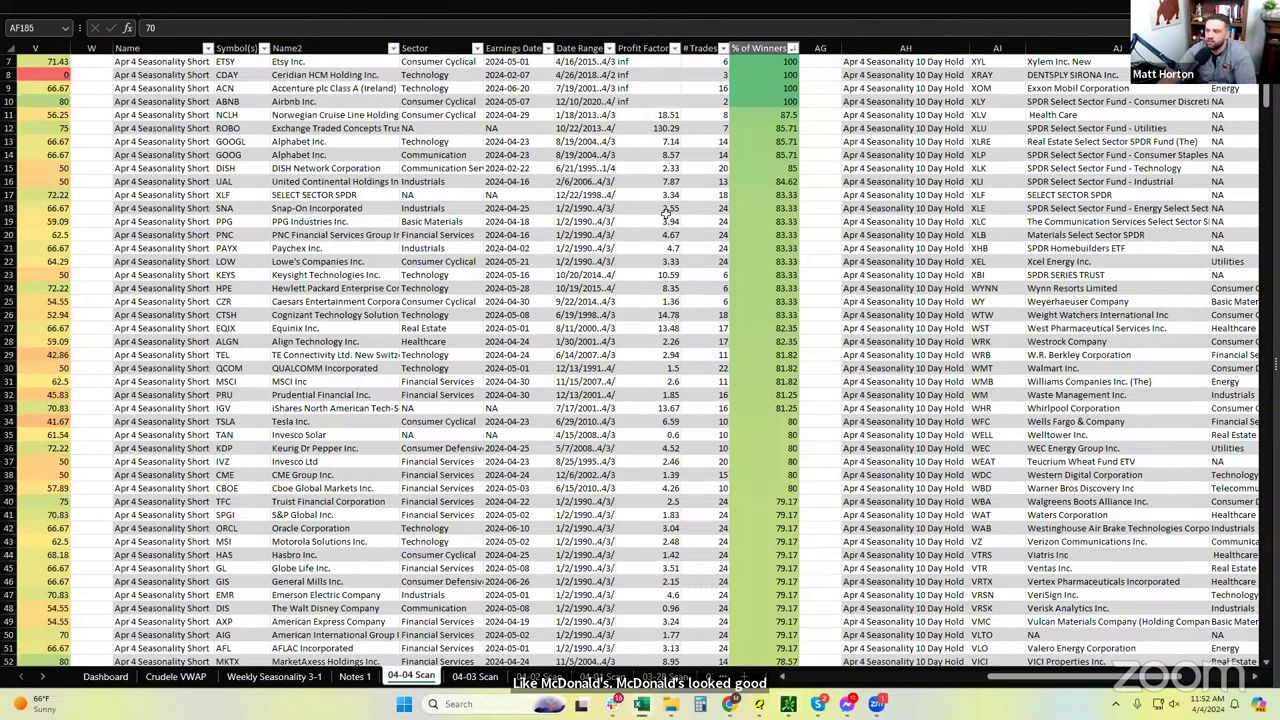
- Sort the Apr 4 Seasonality 10 Day Hold table by % of Winners from largest to smallest
left_click_drag(413, 258, 826, 276)
mouse_move(1227, 280)
left_mouse_down()
mouse_move(1264, 276)
mouse_move(1251, 272)
left_mouse_up()
left_click(958, 207)
scroll(958, 207, "up", 2)
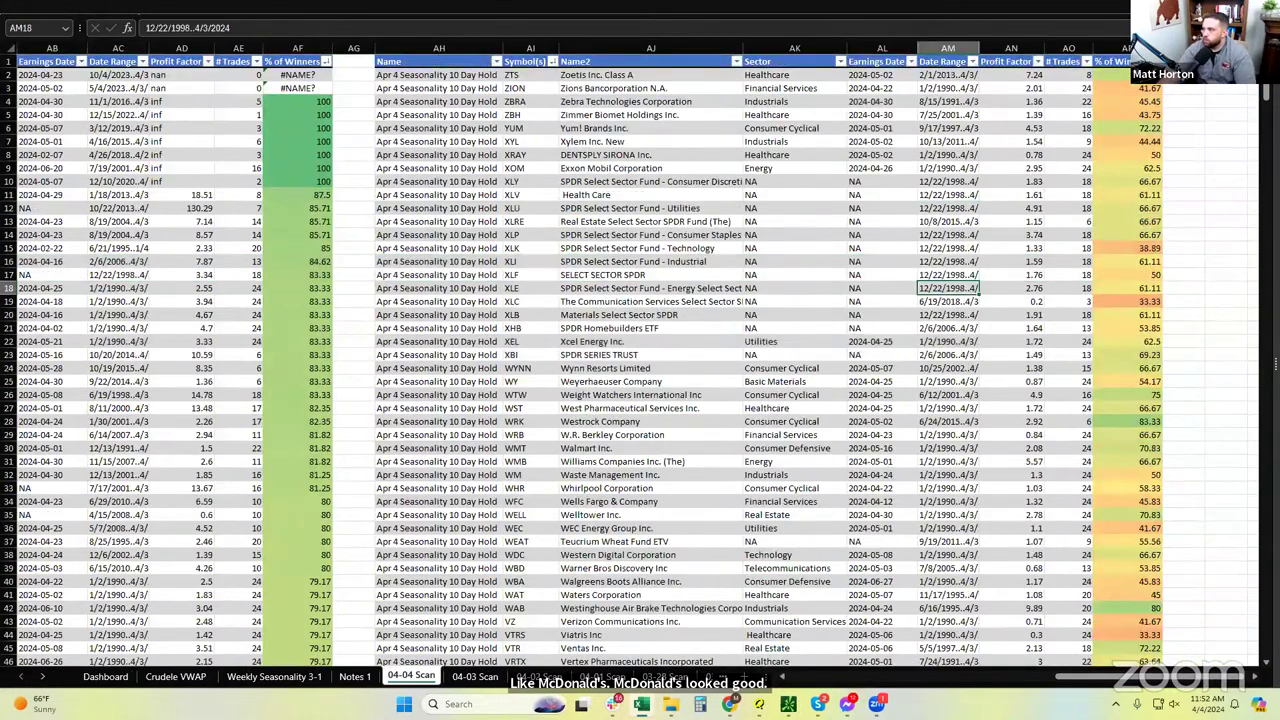
left_click(1156, 61)
left_click(1129, 101)
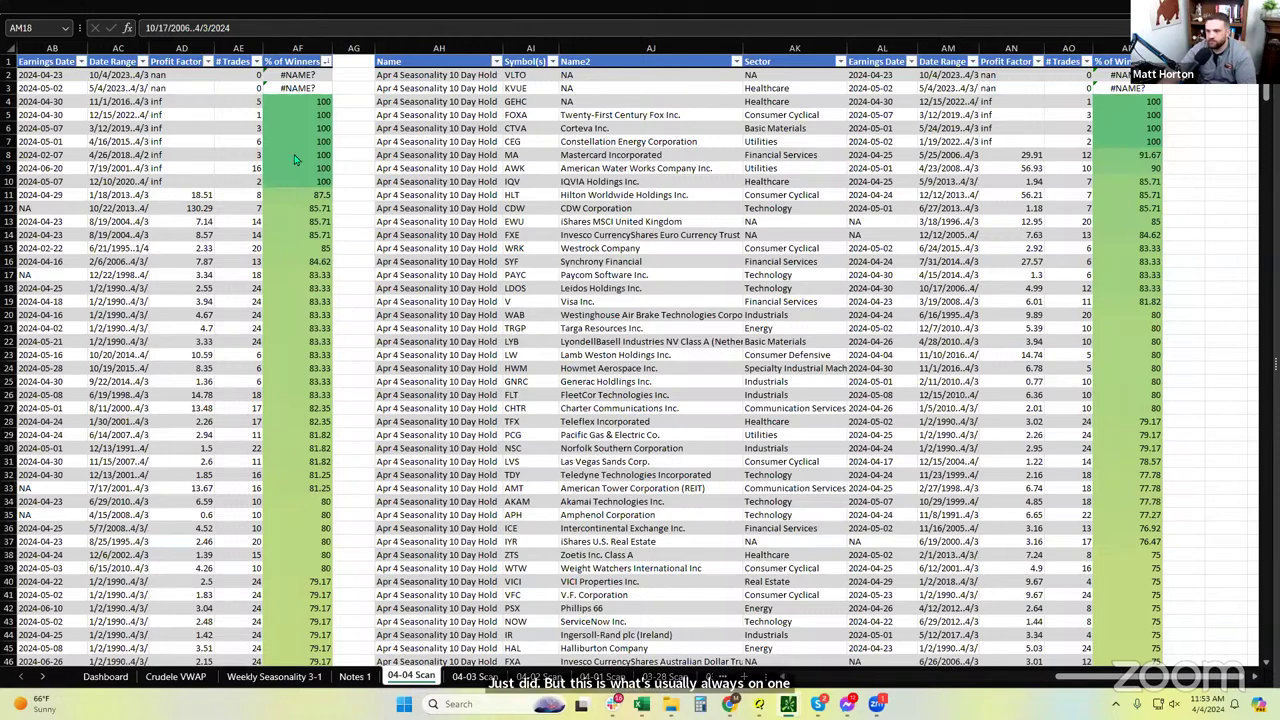
- Check the thinkorswim chart grid of QQQ, SPY, DIA, IWM, TLT and /CL, then return to the 04-04 Scan sheet
key("alt+Tab")
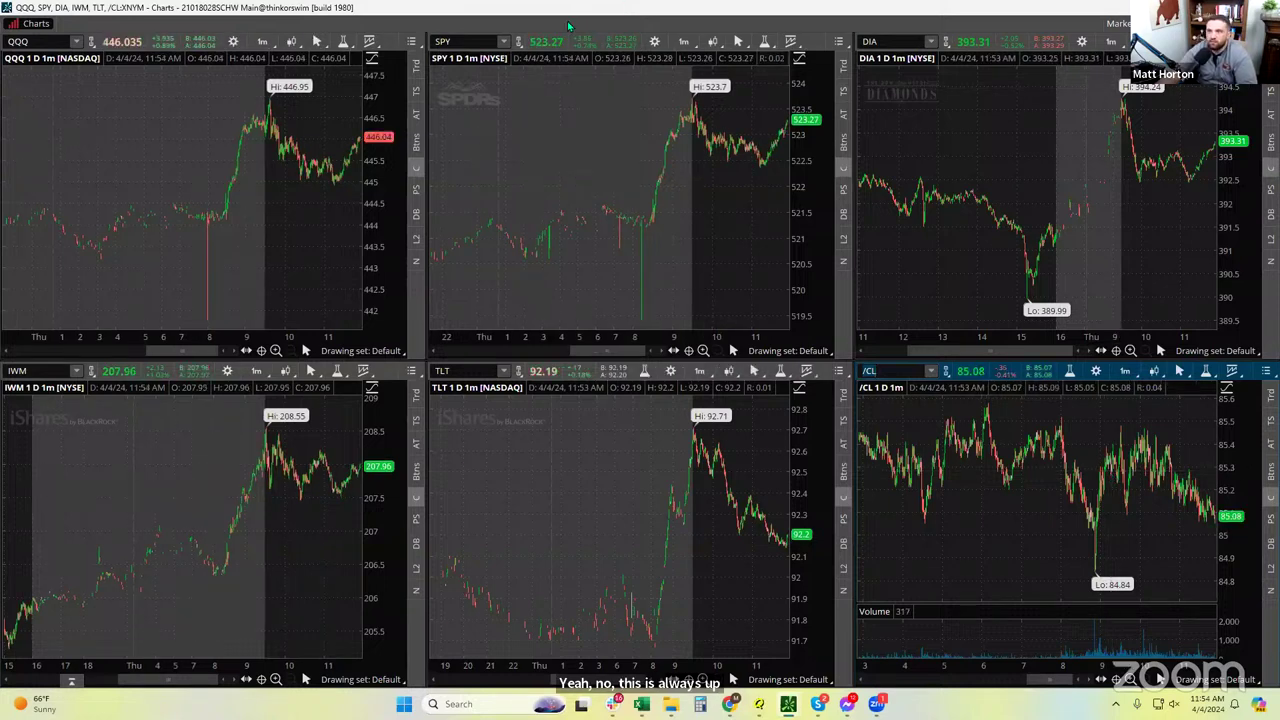
key("alt+Tab")
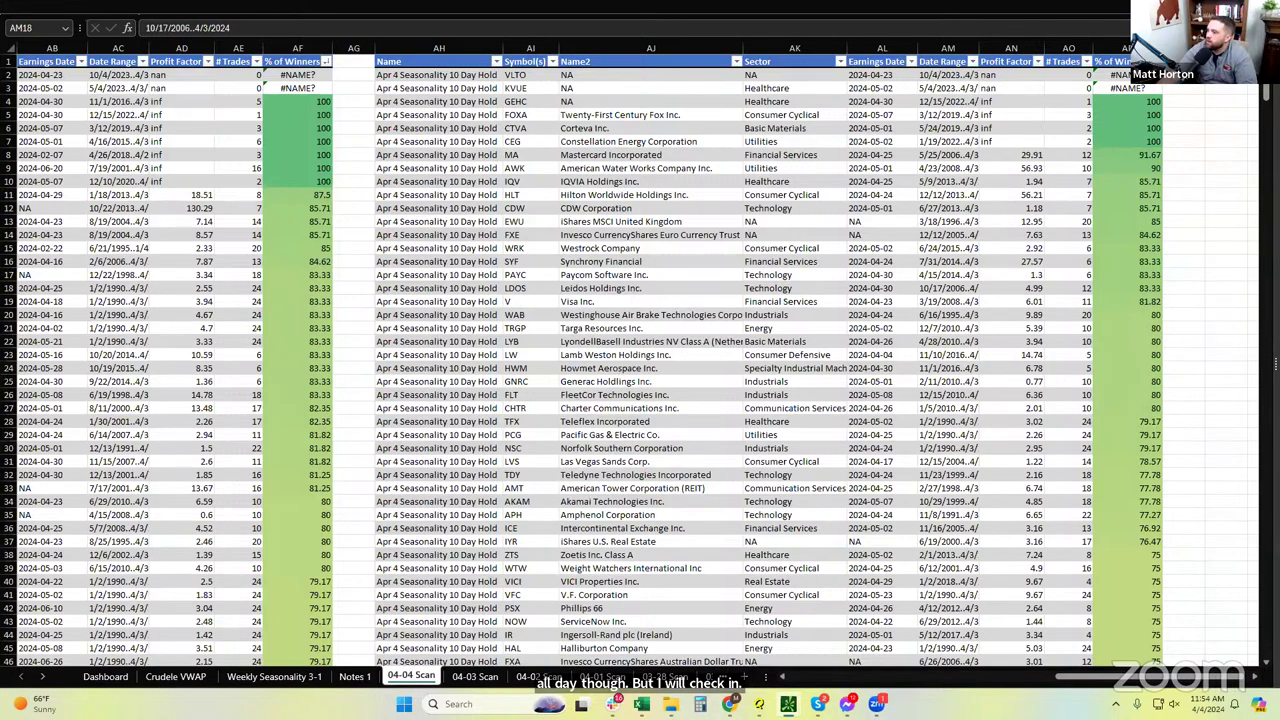
left_click(885, 255)
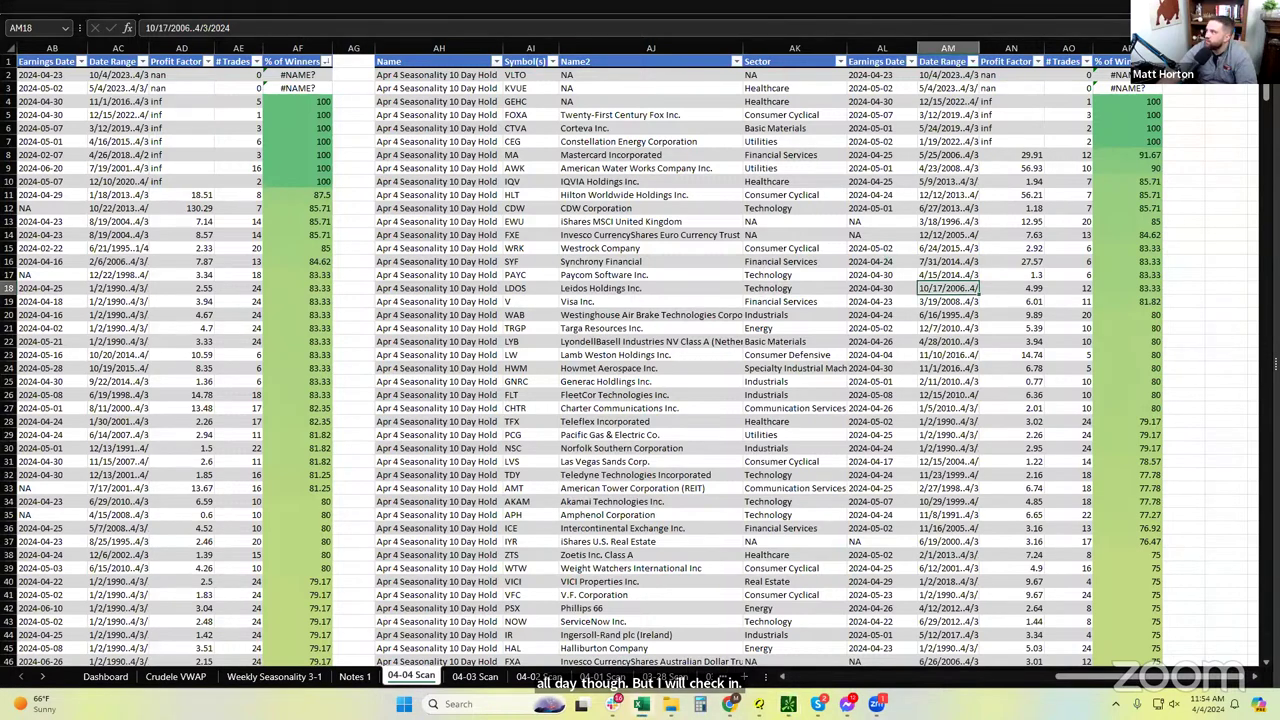